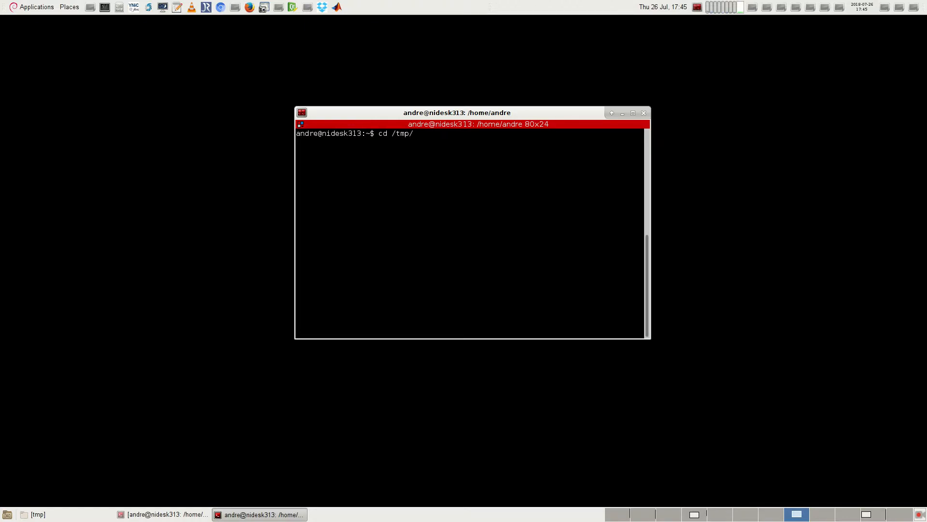
# Step: Change to the /tmp directory and clone the vistasoft repository from GitHub with git
pyautogui.press('Return')
pyautogui.press('Return')
pyautogui.press('Return')
pyautogui.press('Return')
pyautogui.write('git clone https://www.github.com/andregouws/vistasoft')
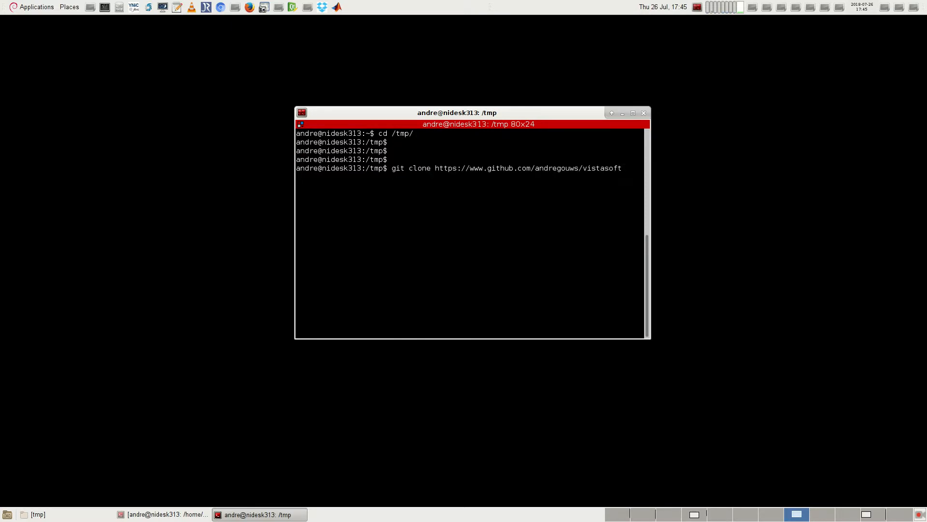
pyautogui.press('Return')
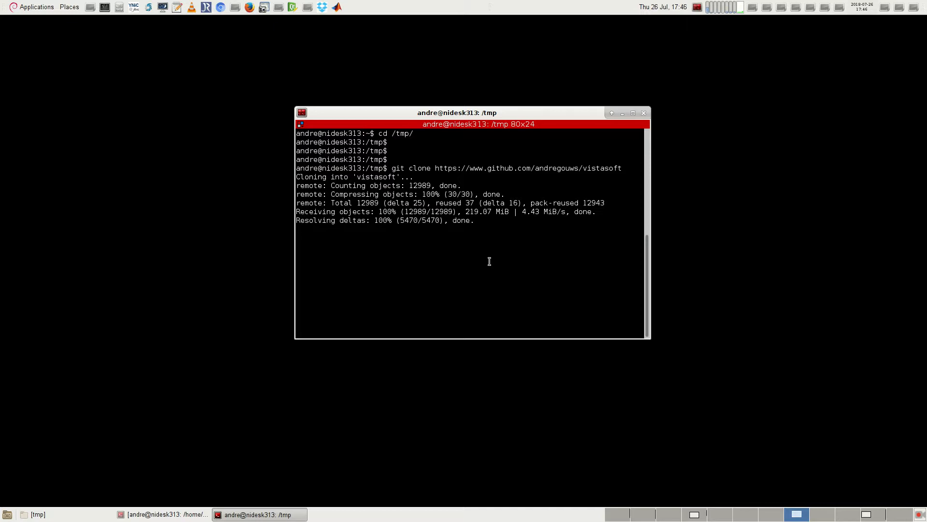
# Step: Enter the cloned vistasoft directory and list all its contents in long format, including hidden files
pyautogui.write('cd vi')
pyautogui.press('Tab')
pyautogui.press('Return')
pyautogui.press('Return')
pyautogui.press('Return')
pyautogui.write('ls -la')
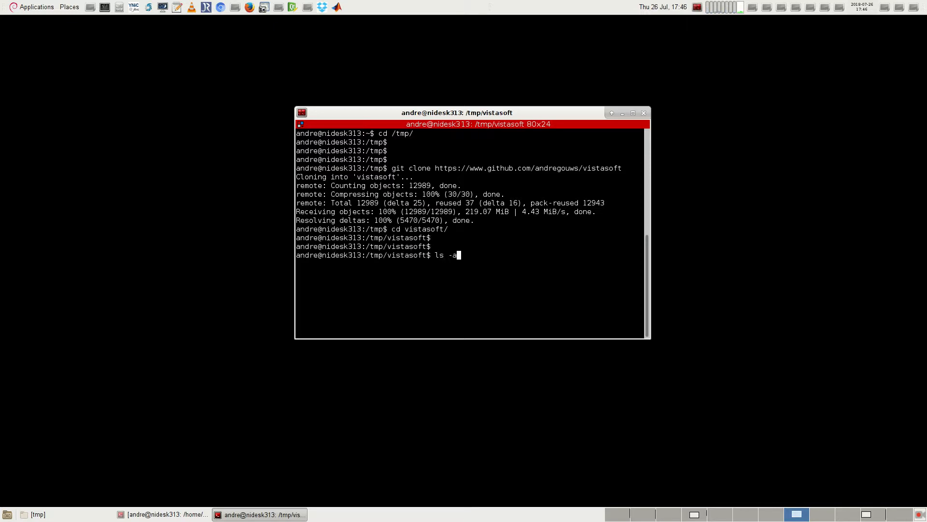
pyautogui.press('Return')
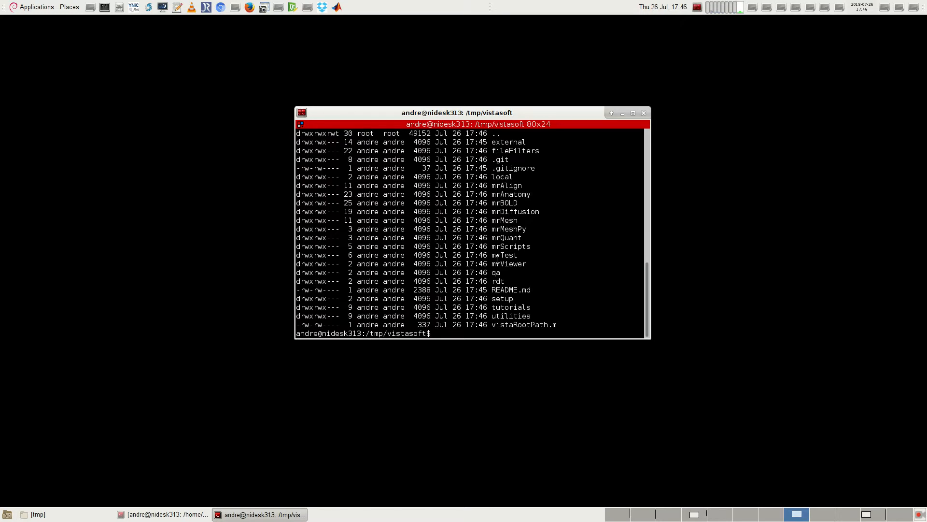
# Step: Enter the mrMeshPy subdirectory and list all its files with ls -al
pyautogui.tripleClick(487, 229)
pyautogui.write('cd mrM')
pyautogui.press('Tab')
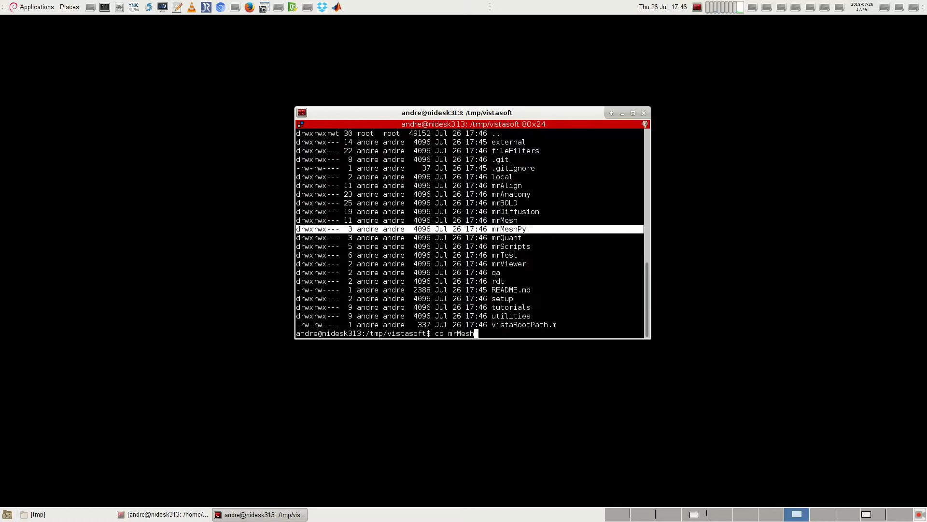
pyautogui.write('P')
pyautogui.press('Tab')
pyautogui.press('Return')
pyautogui.press('Return')
pyautogui.press('Return')
pyautogui.write('ls -al')
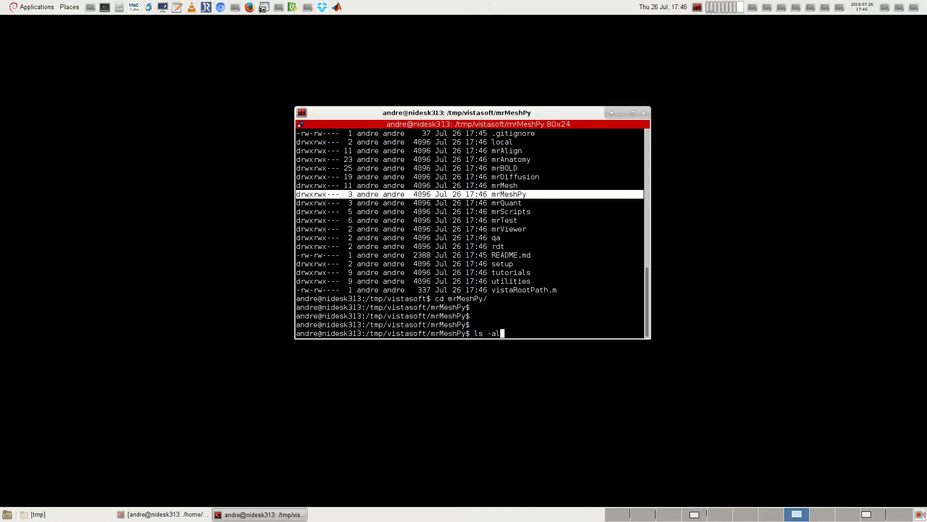
pyautogui.press('Return')
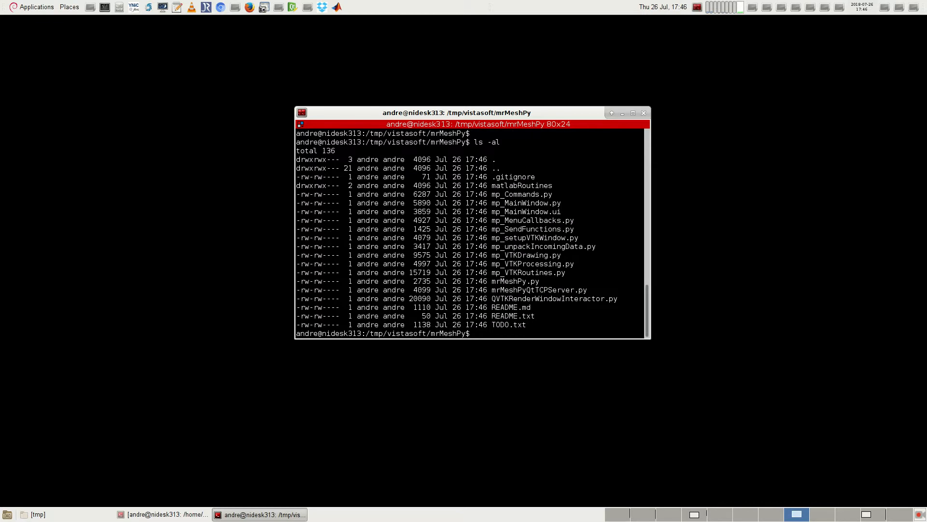
# Step: Examine the mrMeshPy file listing, highlighting the Python files and the matlabRoutines folder
pyautogui.moveTo(565, 322); pyautogui.dragTo(289, 163)
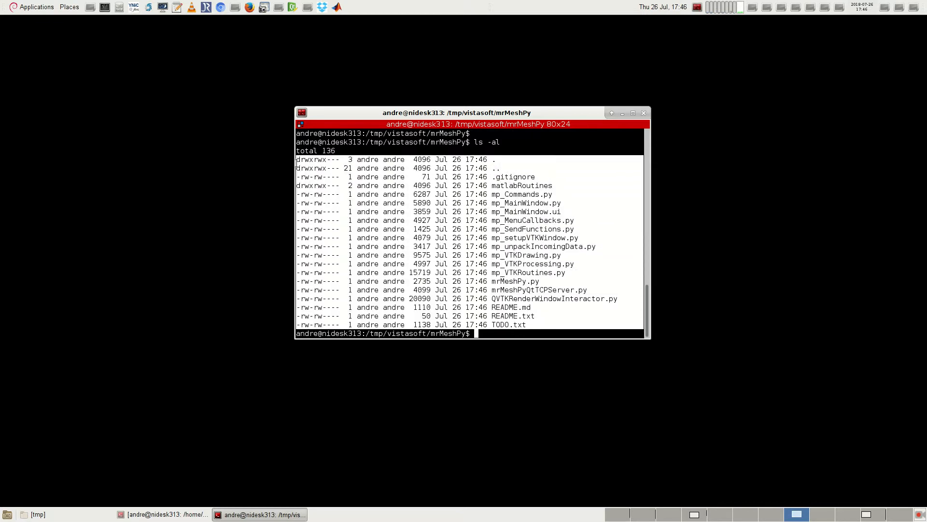
pyautogui.click(485, 279)
pyautogui.moveTo(531, 324); pyautogui.dragTo(259, 174)
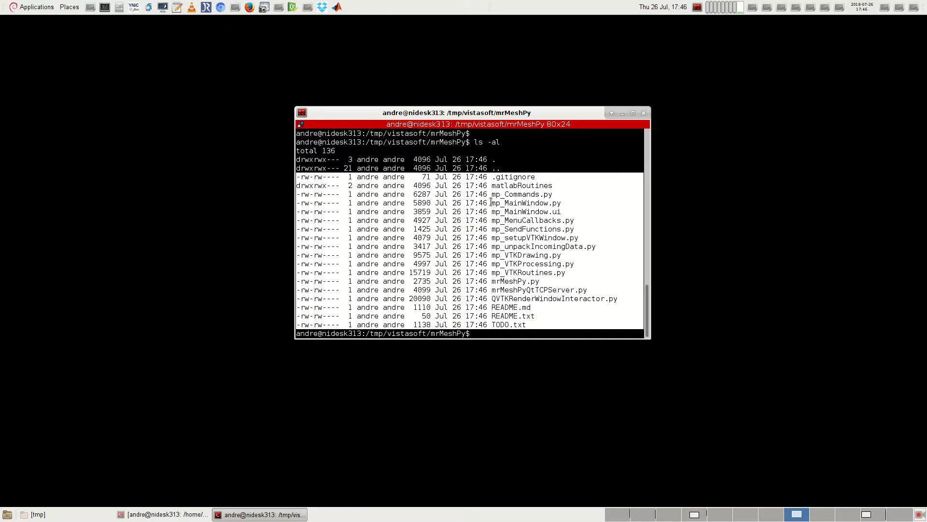
pyautogui.click(511, 186)
pyautogui.tripleClick(511, 185)
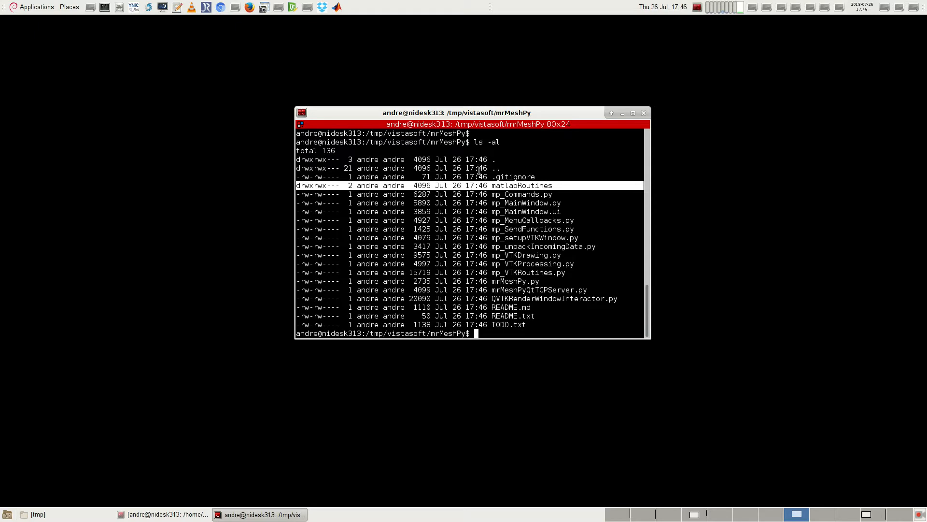
pyautogui.moveTo(536, 325); pyautogui.dragTo(274, 172)
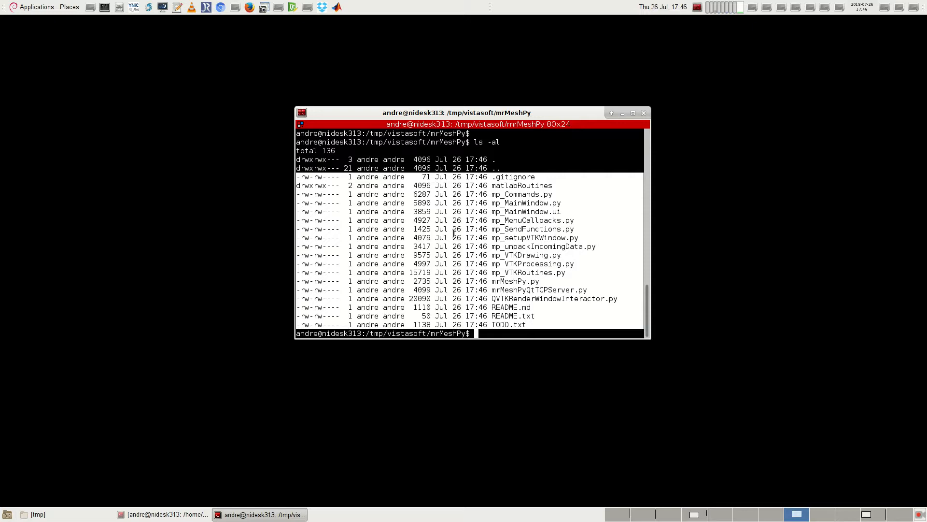
pyautogui.click(503, 262)
pyautogui.press('Return')
pyautogui.press('Return')
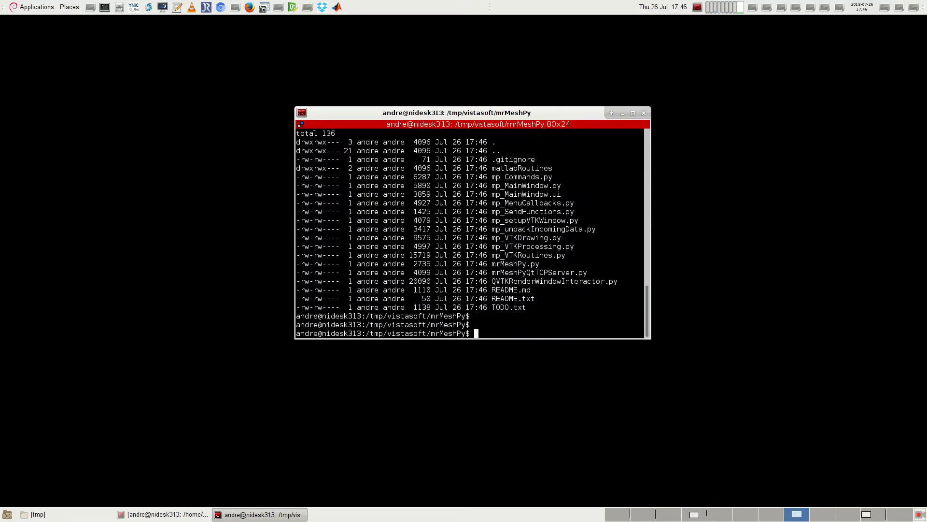
# Step: Run the mrMeshPy.py script with python from the mrMeshPy directory
pyautogui.moveTo(546, 265); pyautogui.dragTo(276, 265)
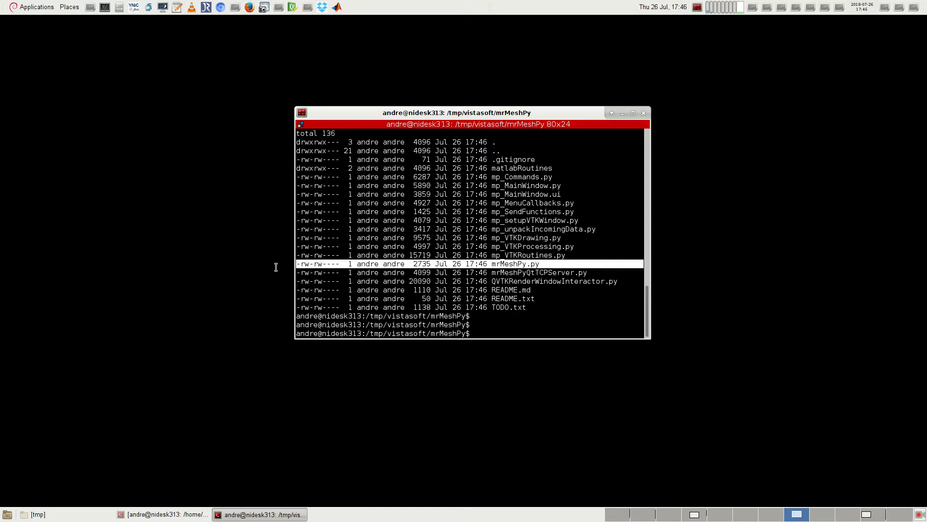
pyautogui.click(548, 330)
pyautogui.write('python')
pyautogui.write(' mr')
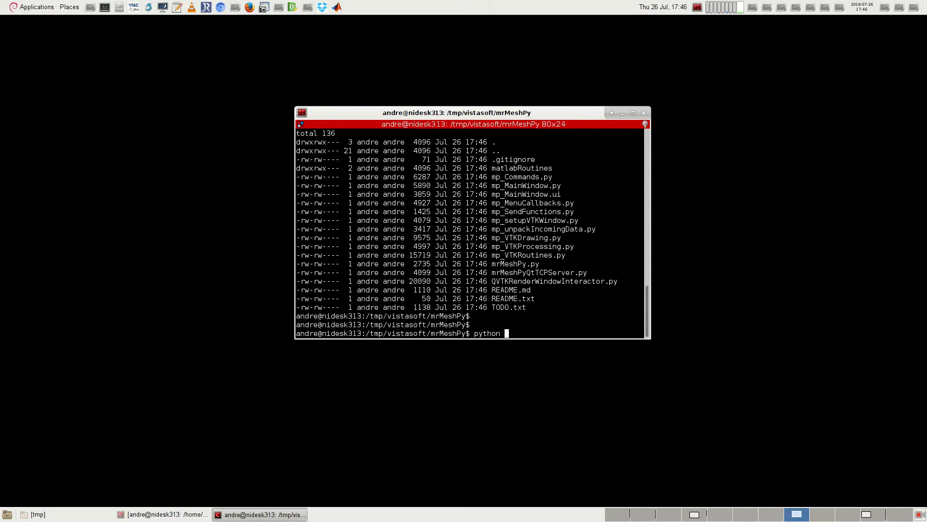
pyautogui.press('Tab')
pyautogui.write('.py')
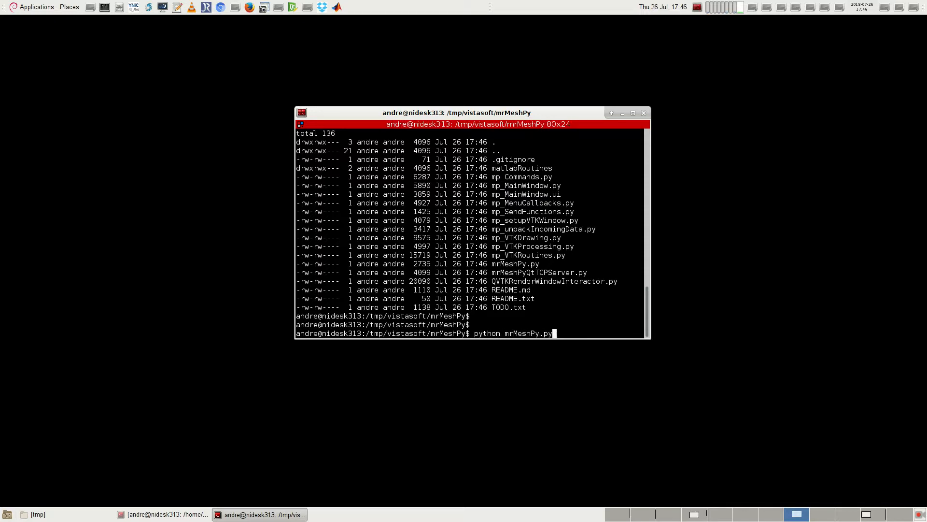
pyautogui.press('Return')
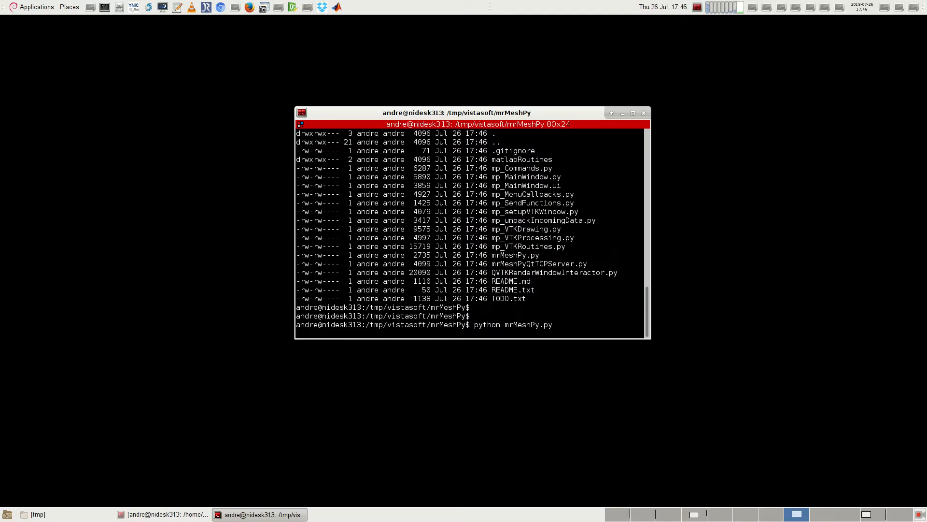
# Step: Arrange the terminal and an enlarged mrMeshPy window side by side, and highlight the TCP port number in the terminal output
pyautogui.moveTo(483, 113); pyautogui.dragTo(768, 41)
pyautogui.moveTo(165, 232); pyautogui.dragTo(223, 153)
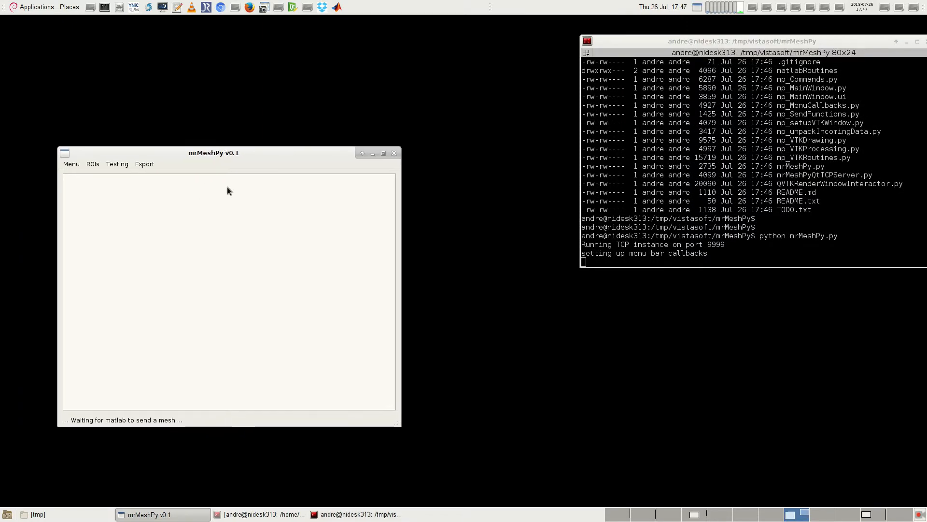
pyautogui.moveTo(396, 423); pyautogui.dragTo(502, 469)
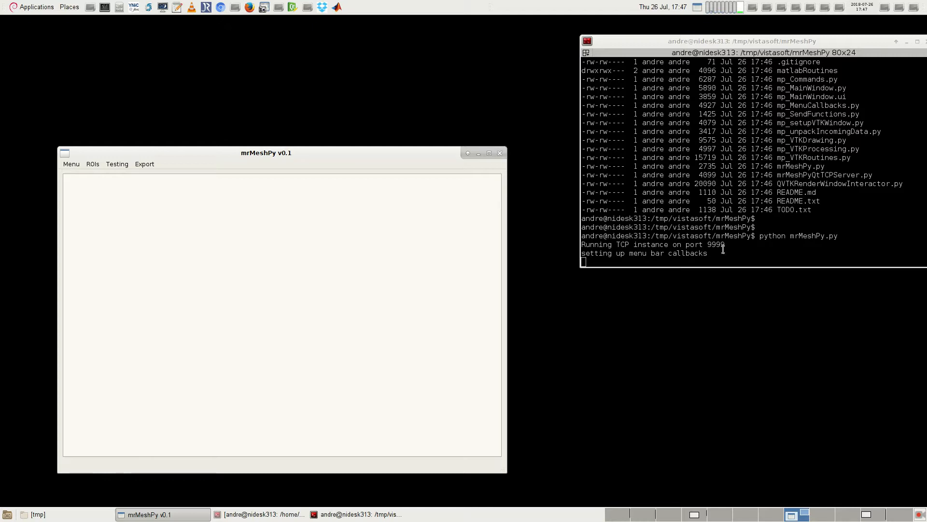
pyautogui.moveTo(730, 245); pyautogui.dragTo(571, 243)
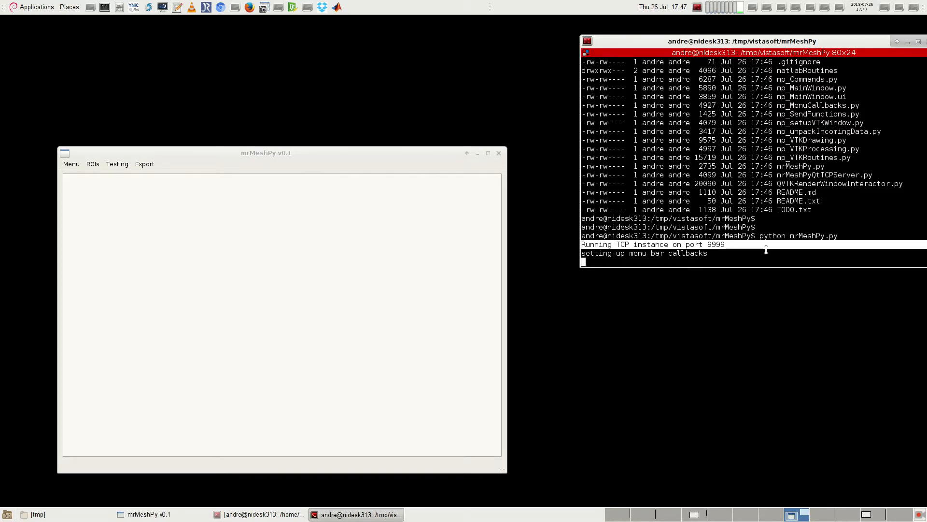
pyautogui.doubleClick(715, 245)
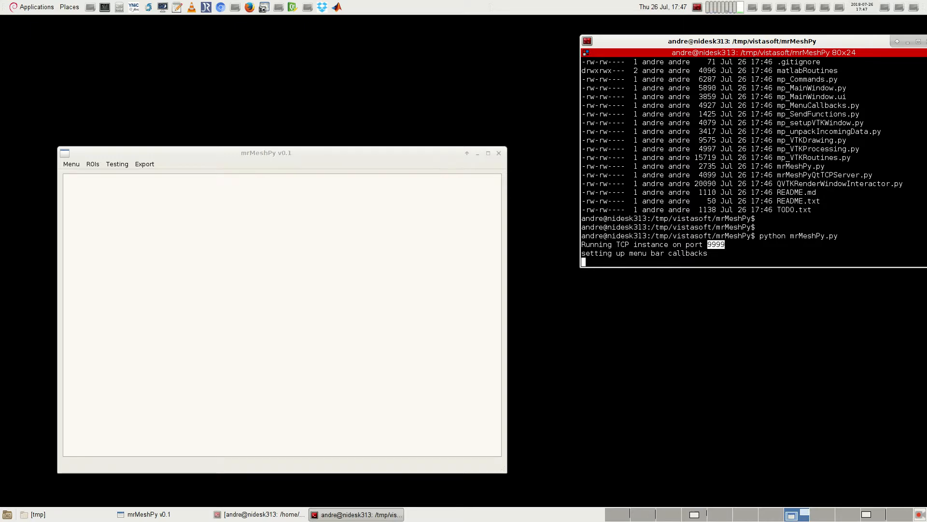
# Step: Examine the commands the mrMeshPy window offers for ROIs, testing and export
pyautogui.moveTo(289, 155); pyautogui.dragTo(295, 156)
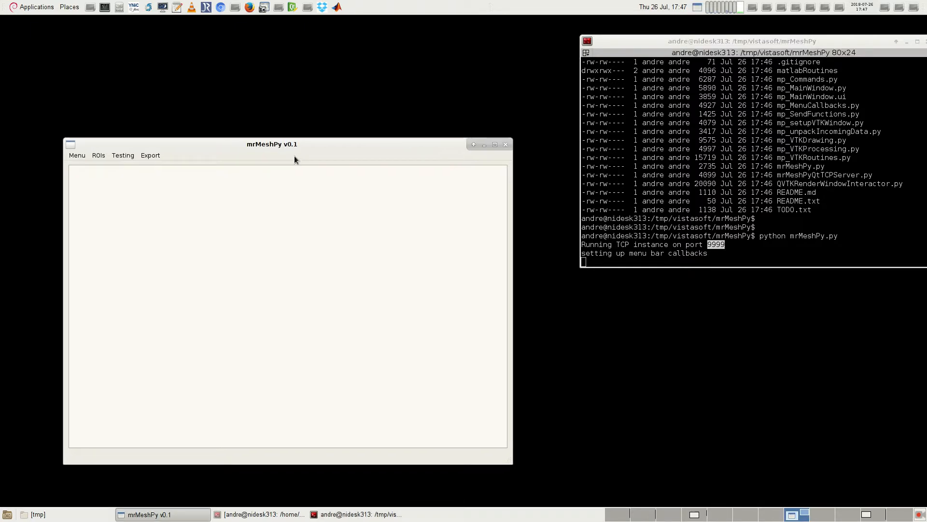
pyautogui.click(82, 157)
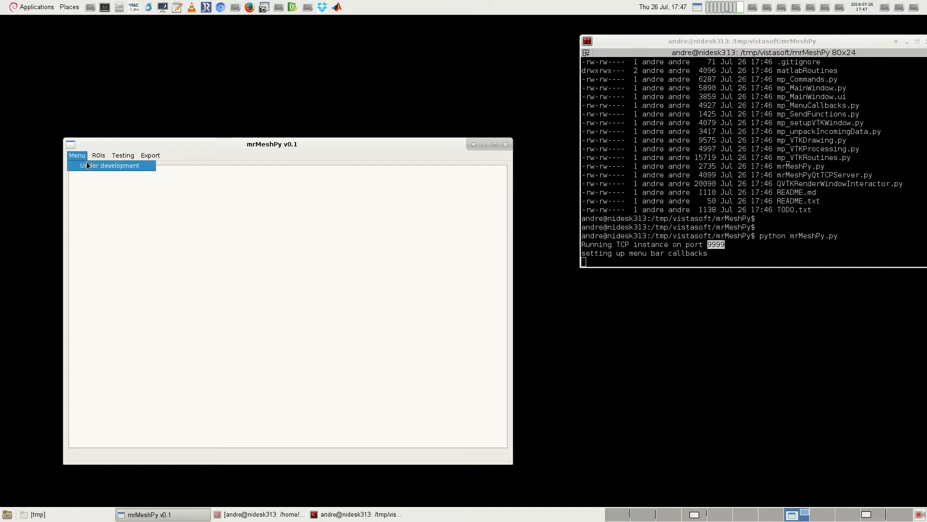
pyautogui.click(232, 151)
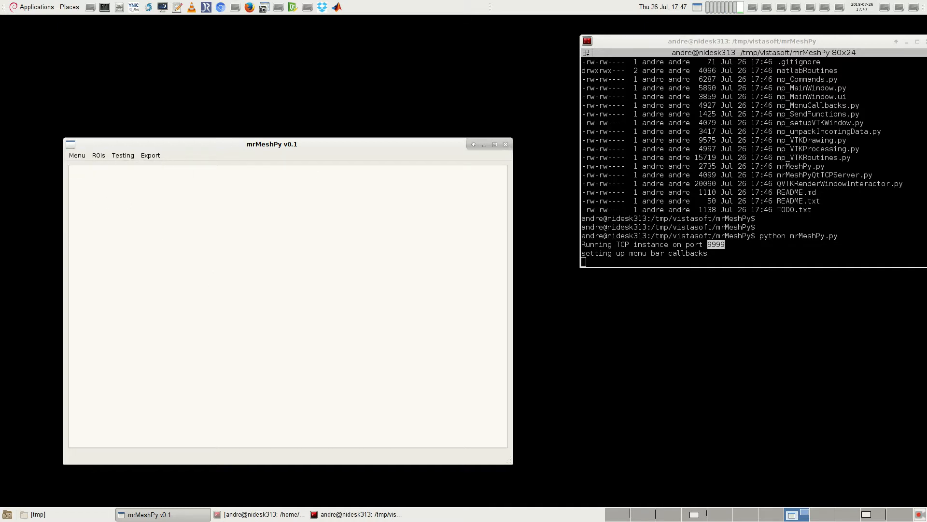
pyautogui.click(82, 158)
pyautogui.moveTo(98, 156)
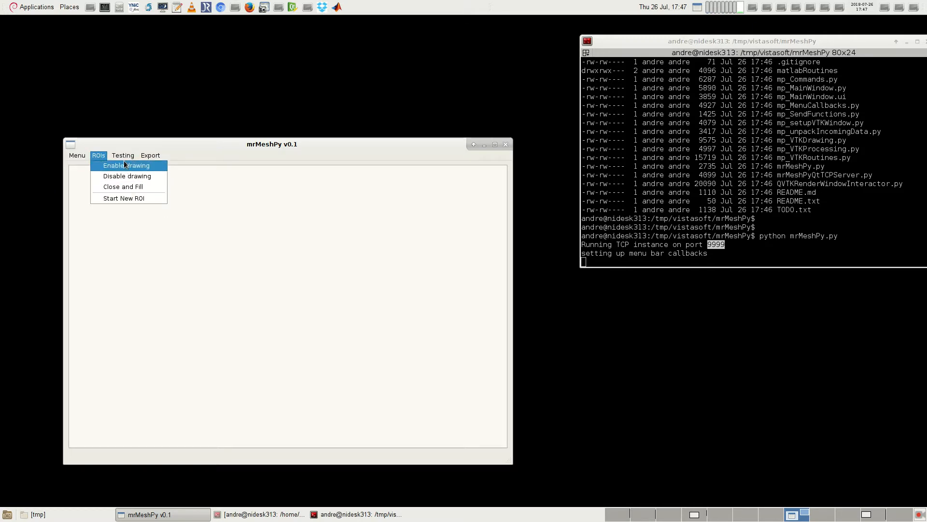
pyautogui.click(127, 165)
pyautogui.click(123, 155)
pyautogui.click(122, 155)
pyautogui.click(150, 155)
pyautogui.click(314, 192)
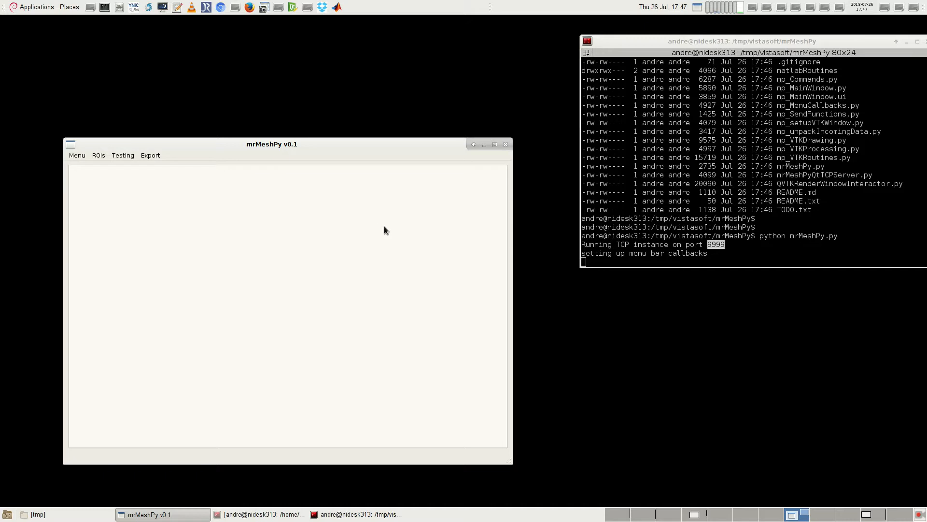
pyautogui.click(98, 155)
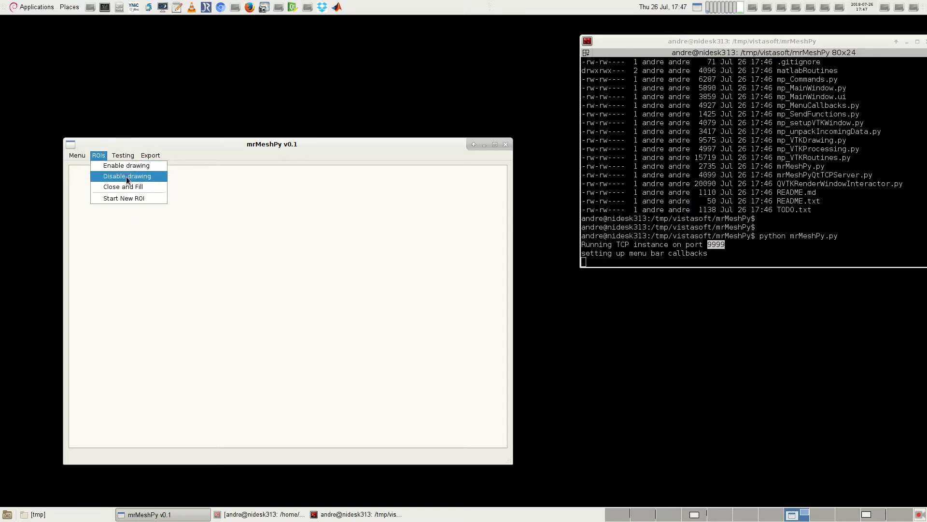
pyautogui.click(266, 212)
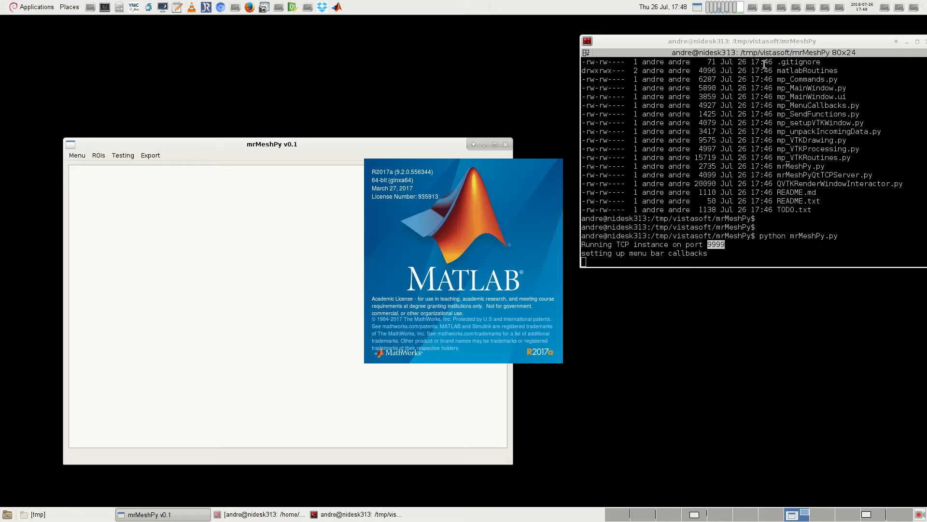
# Step: Move the mrMeshPy window towards the desktop's upper-left corner and bring the MATLAB window to the front
pyautogui.moveTo(433, 144); pyautogui.dragTo(389, 56)
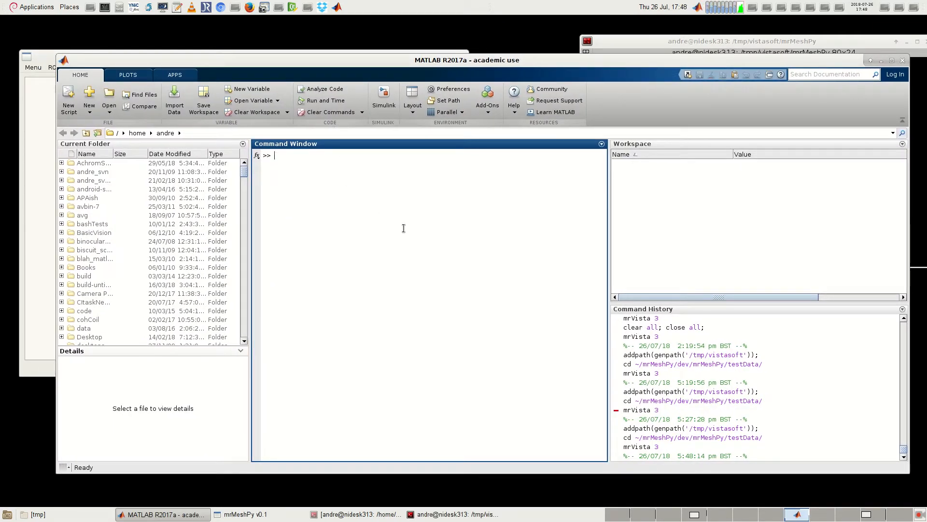
pyautogui.click(40, 78)
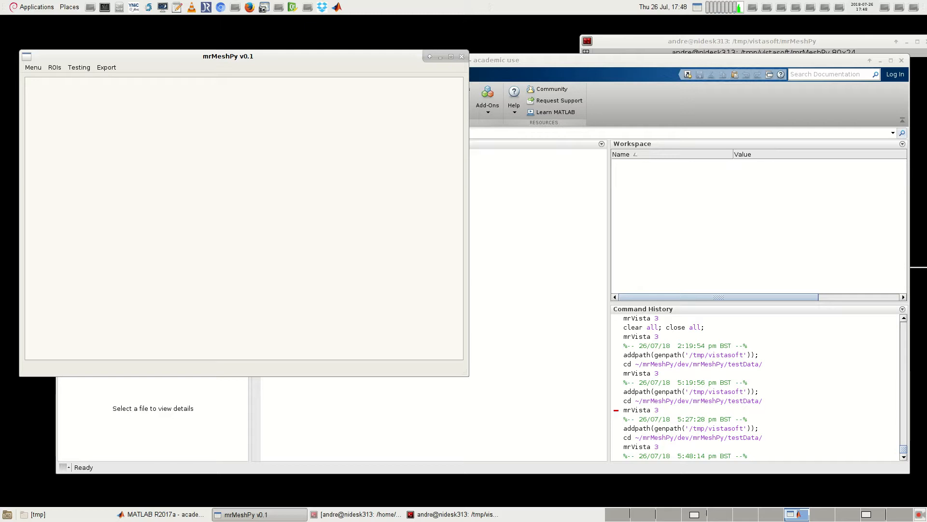
pyautogui.moveTo(295, 55); pyautogui.dragTo(294, 37)
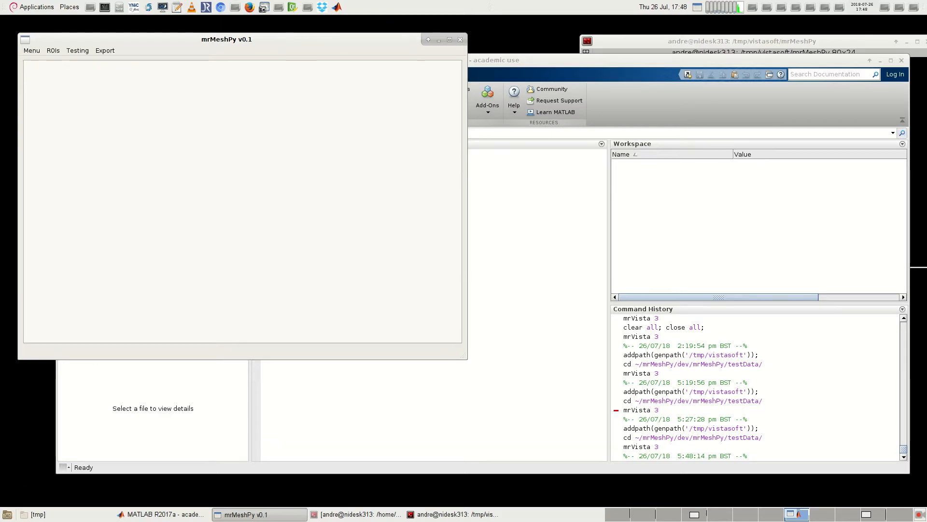
pyautogui.click(523, 136)
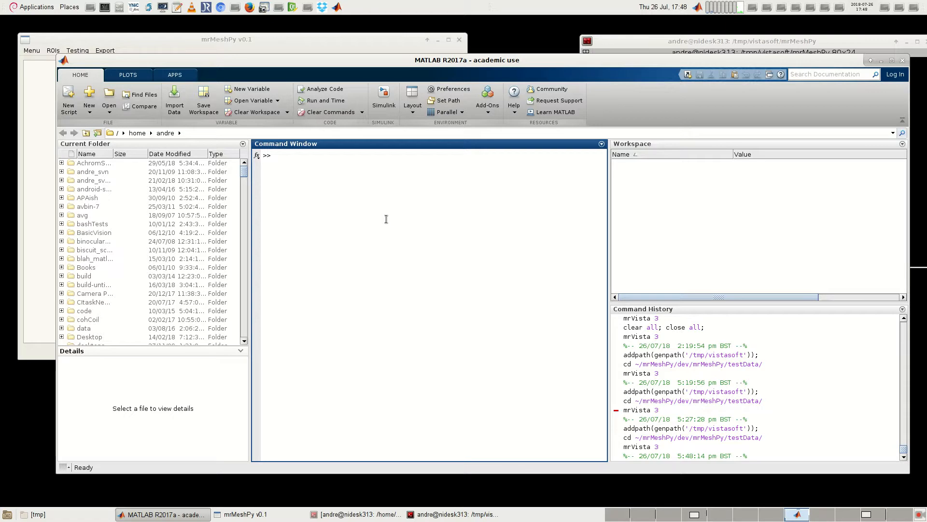
# Step: Add the vistasoft folder and its subfolders to the MATLAB path with addpath(genpath('/tmp/vistasoft'))
pyautogui.press('Up')
pyautogui.press('Return')
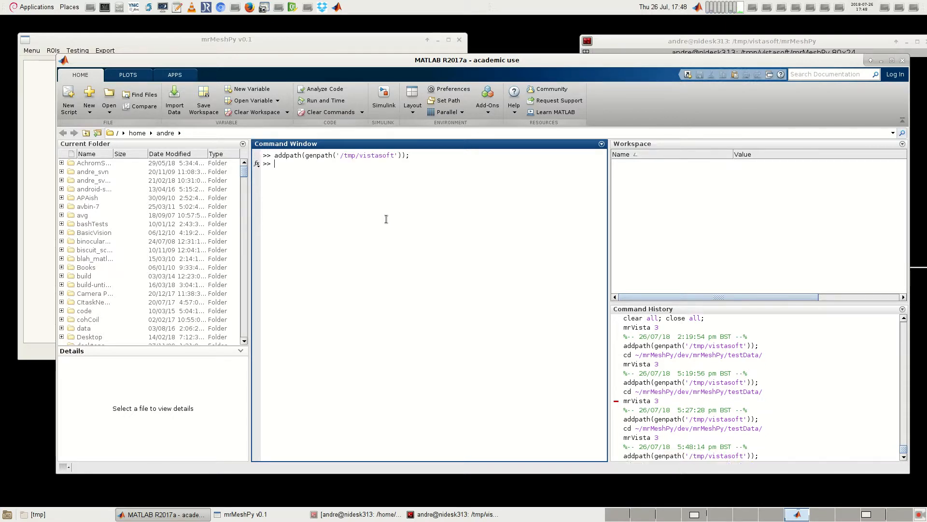
pyautogui.press('Return')
pyautogui.press('Return')
# Step: Change MATLAB's current folder to ~/mrMeshPy/dev/mrMeshPy/testData/ and run mrVista 3
pyautogui.write('cd')
pyautogui.press('Up')
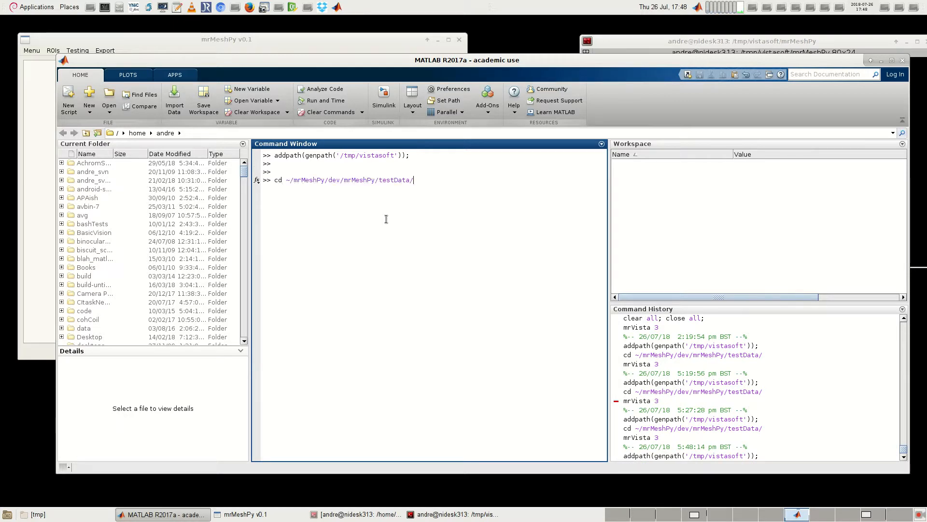
pyautogui.press('Return')
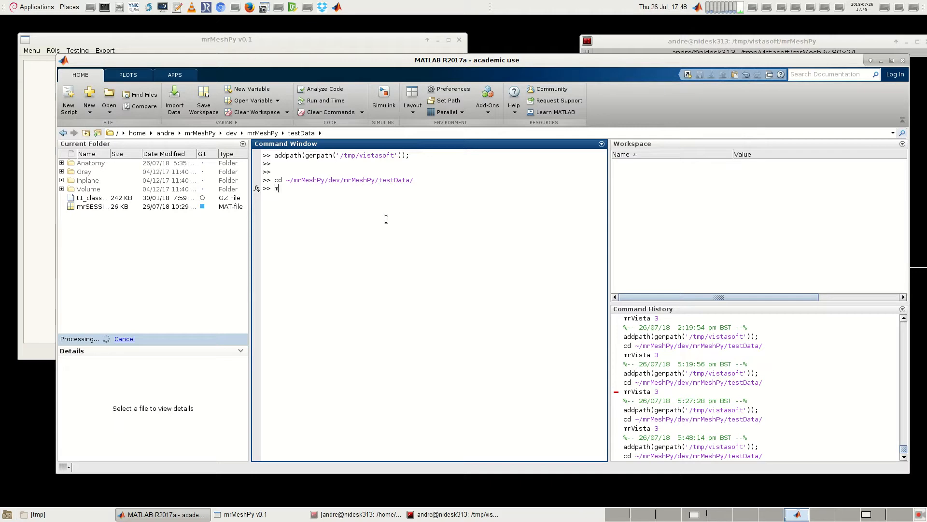
pyautogui.write('mrVista 3')
pyautogui.press('Return')
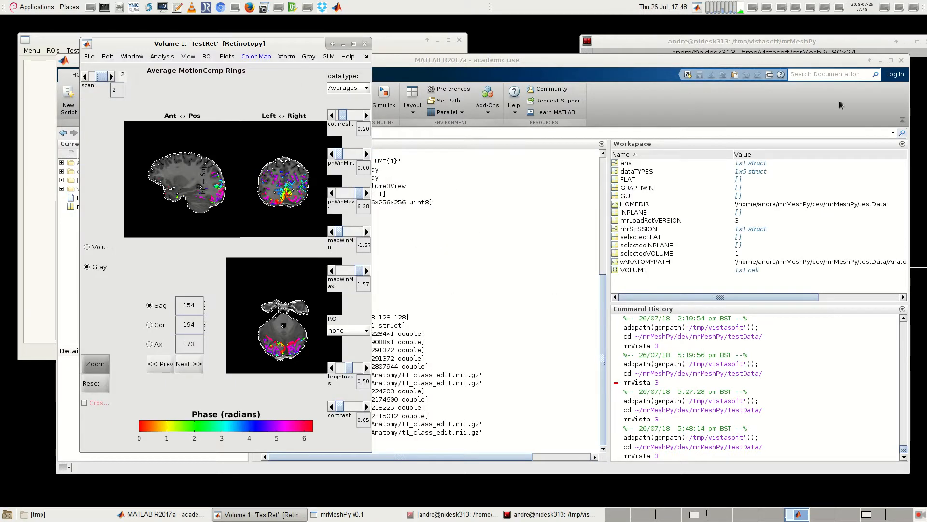
# Step: Minimize MATLAB's main window, then move the Volume 1 retinotopy window beside the mesh viewer and enlarge it
pyautogui.click(880, 60)
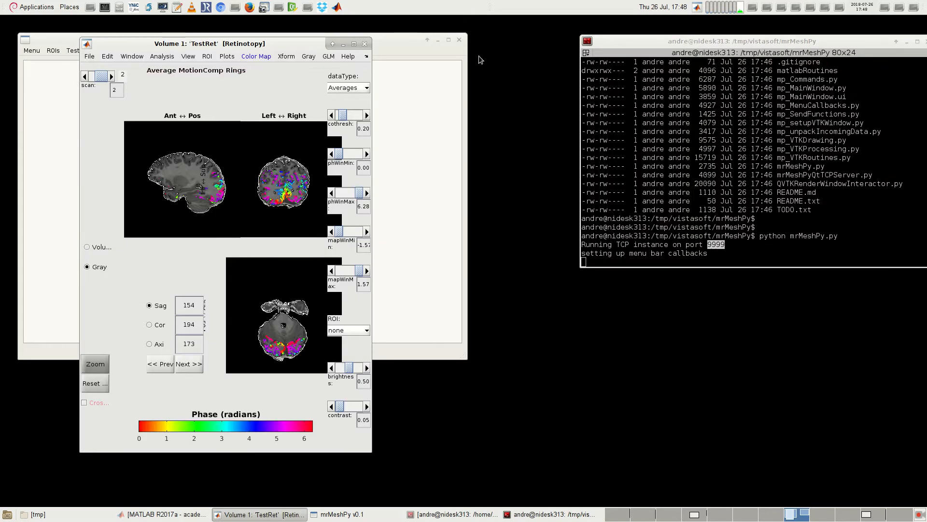
pyautogui.moveTo(293, 45); pyautogui.dragTo(701, 38)
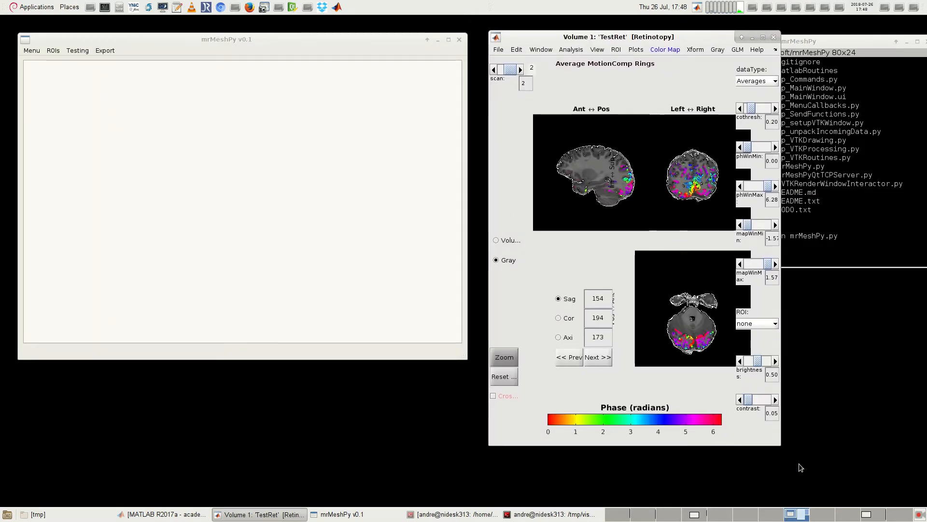
pyautogui.moveTo(778, 446); pyautogui.dragTo(889, 476)
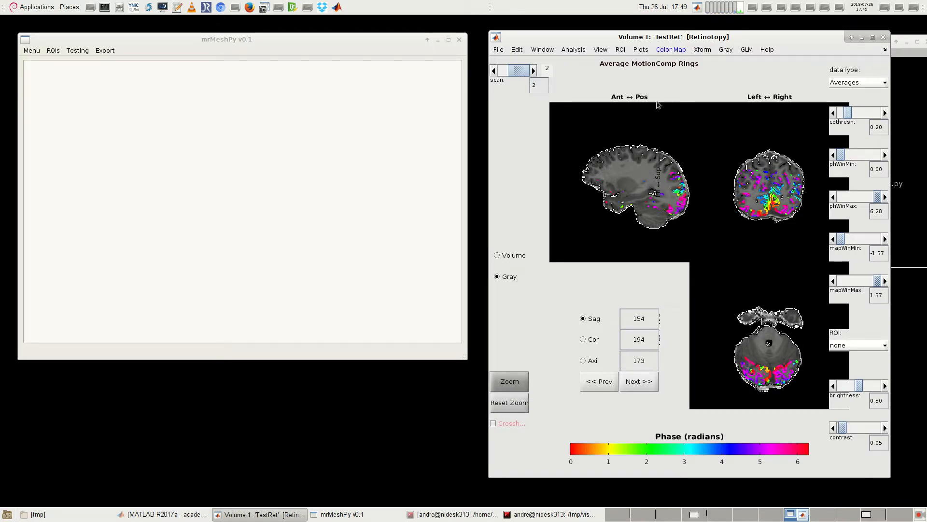
# Step: Open the mrMeshPy control window from the Volume 1 retinotopy window and move it slightly lower
pyautogui.click(548, 54)
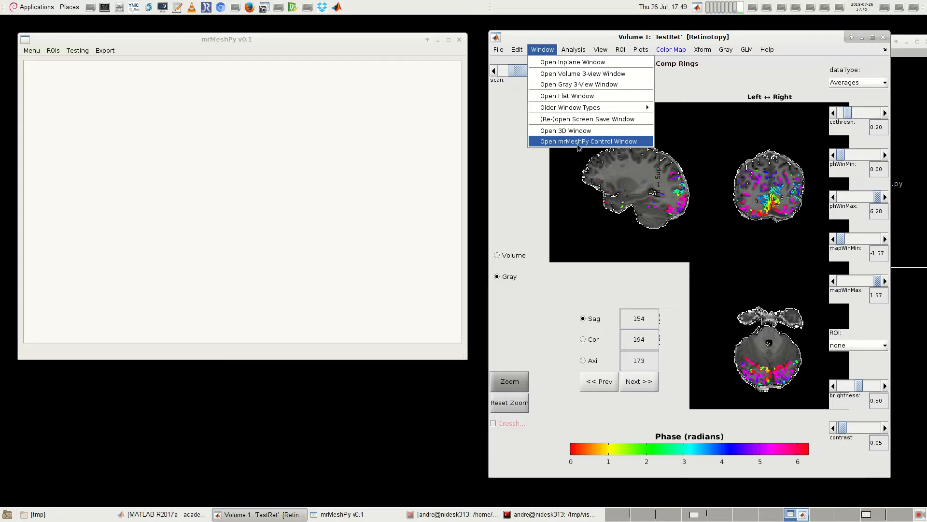
pyautogui.click(604, 143)
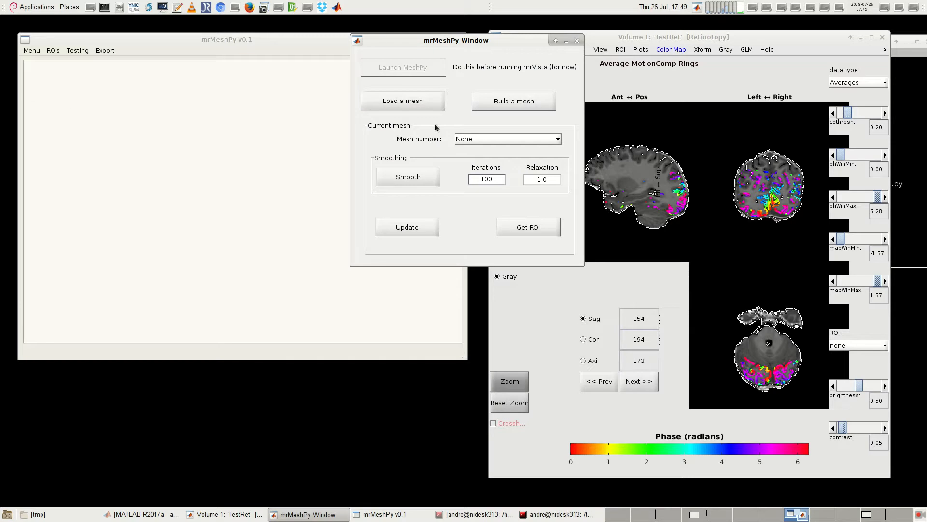
pyautogui.moveTo(494, 44); pyautogui.dragTo(518, 97)
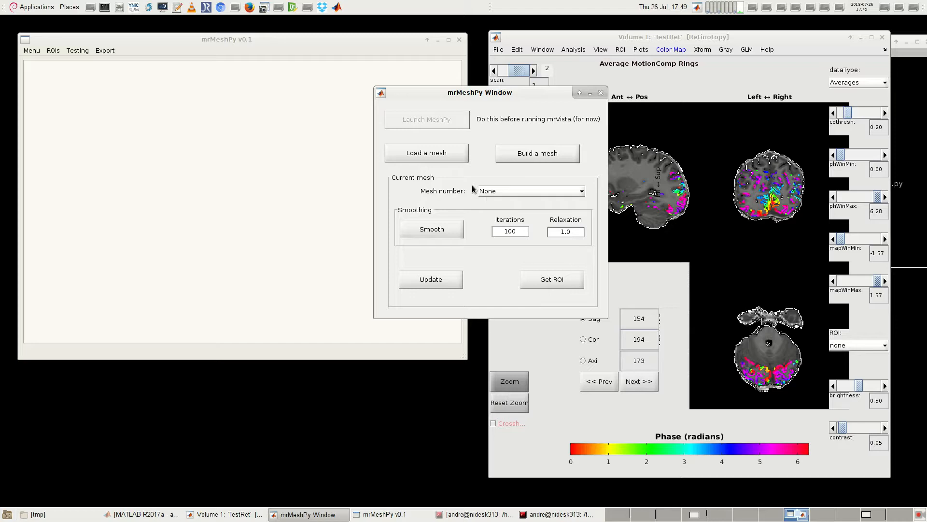
# Step: Load the mesh file Left_Hemi_140115.mat from the Anatomy folder into the mesh viewer
pyautogui.click(432, 160)
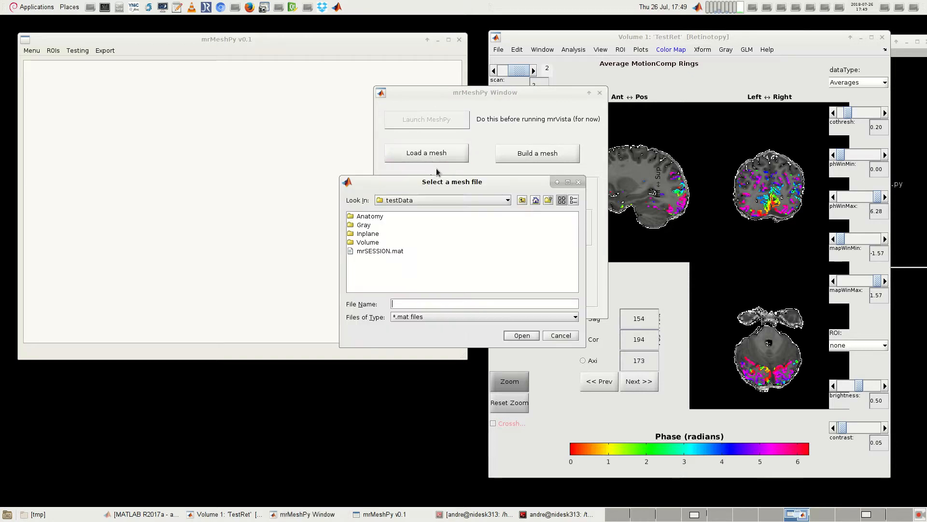
pyautogui.doubleClick(363, 216)
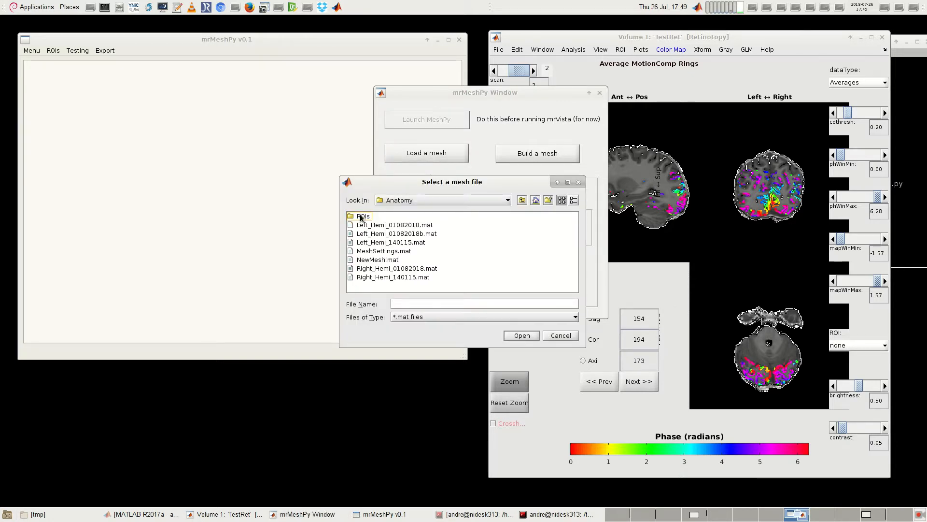
pyautogui.click(399, 243)
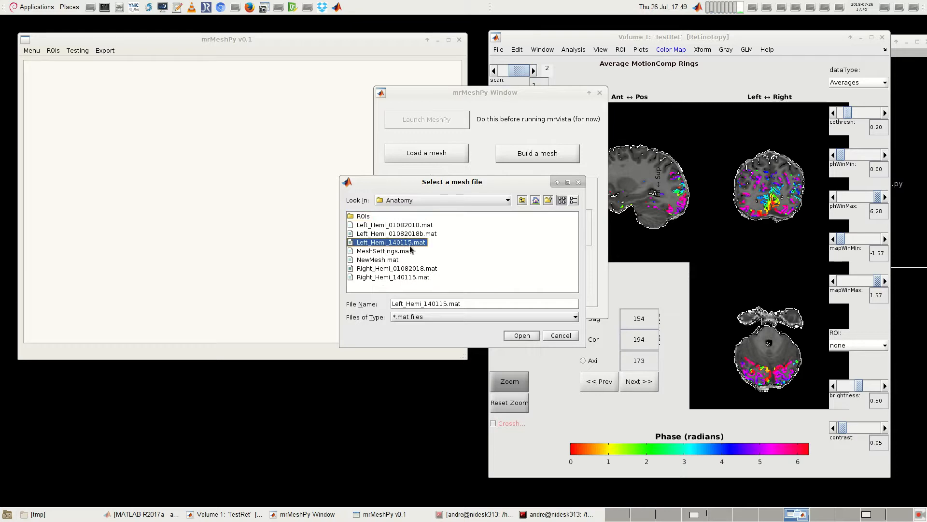
pyautogui.click(521, 336)
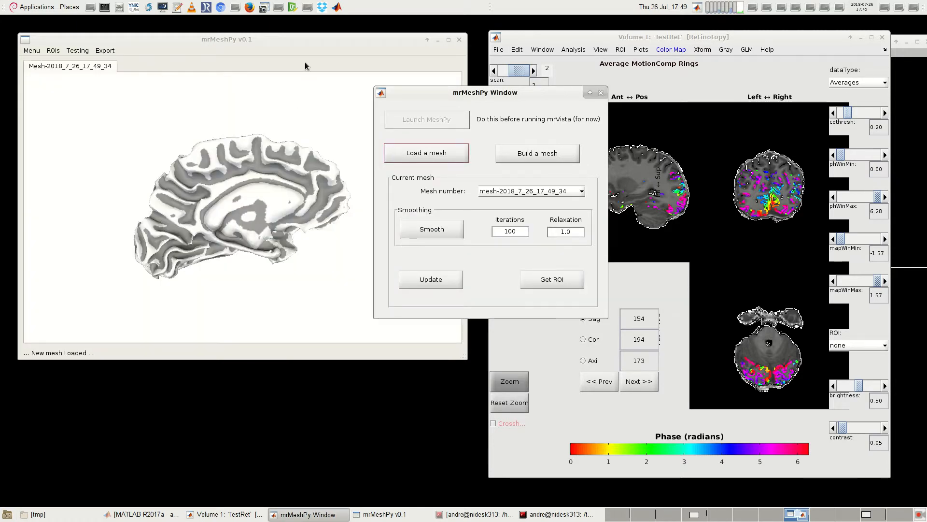
# Step: Examine the loaded hemisphere mesh from both sides, keeping the mrMeshPy control window clear of the viewer
pyautogui.click(305, 75)
pyautogui.moveTo(294, 130); pyautogui.dragTo(285, 235)
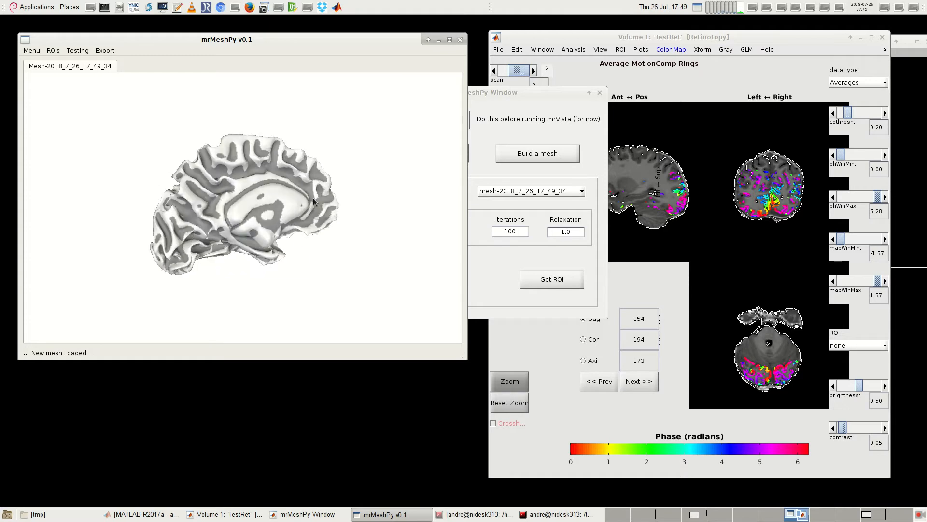
pyautogui.moveTo(268, 202); pyautogui.dragTo(337, 214)
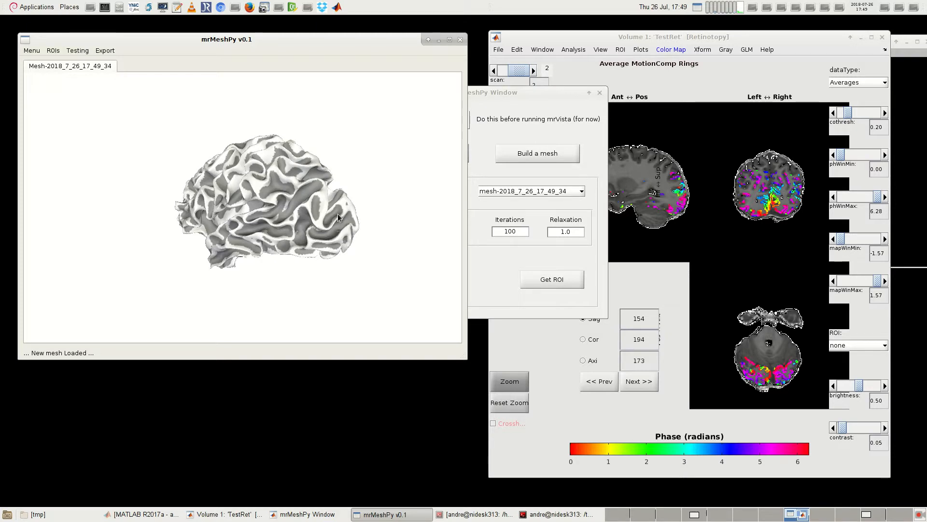
pyautogui.moveTo(346, 235); pyautogui.dragTo(318, 226)
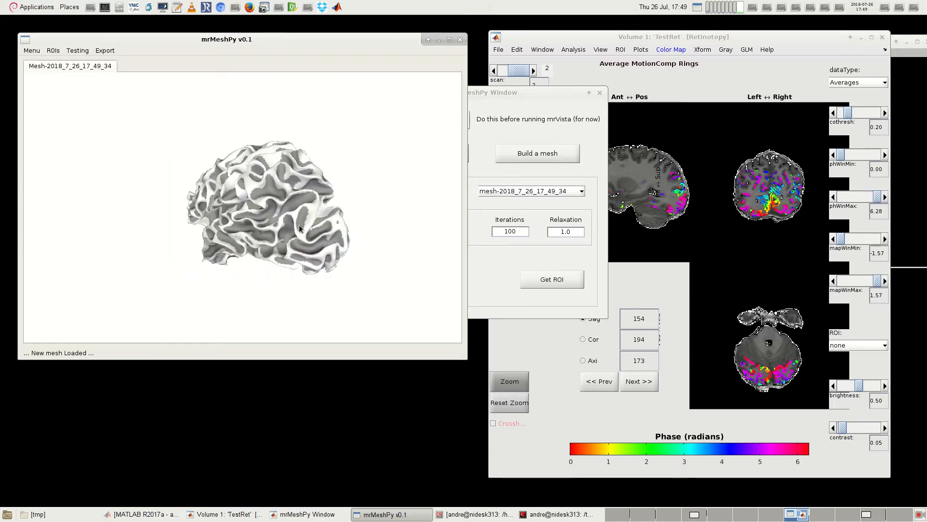
pyautogui.scroll(3, 300, 225)
pyautogui.scroll(-2, 322, 240)
pyautogui.moveTo(323, 241); pyautogui.dragTo(242, 232)
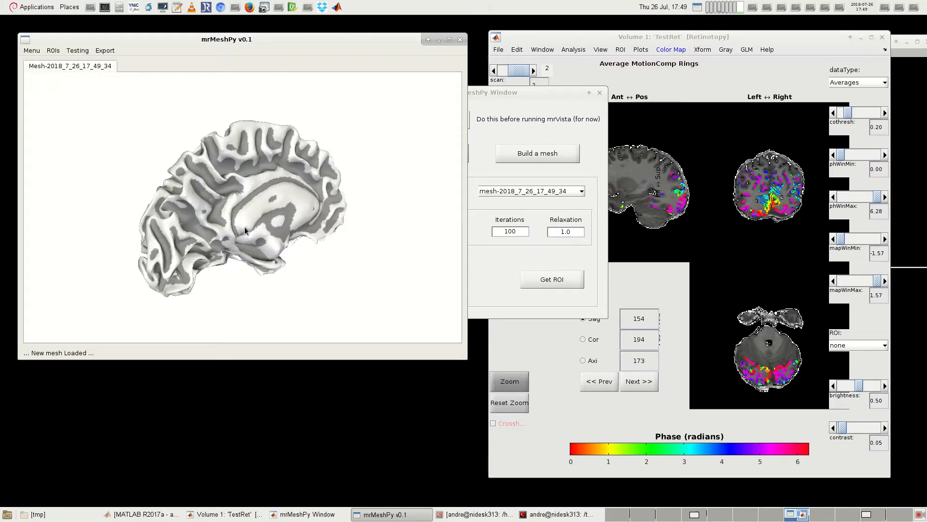
pyautogui.moveTo(237, 234); pyautogui.dragTo(210, 219)
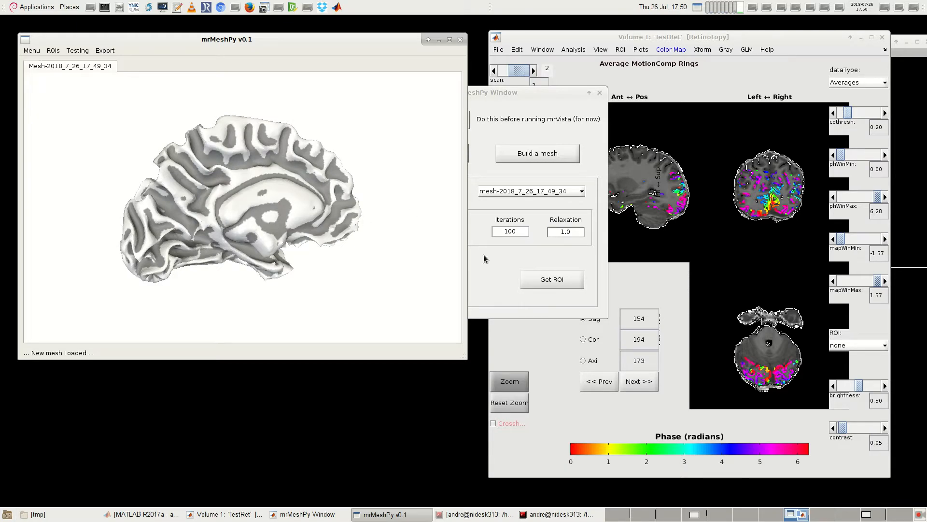
pyautogui.moveTo(248, 216); pyautogui.dragTo(367, 222)
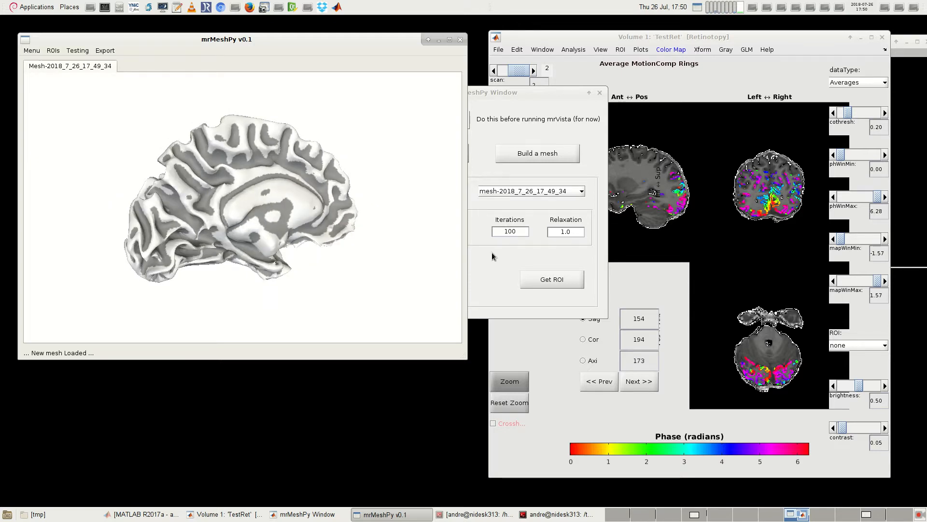
pyautogui.moveTo(531, 97); pyautogui.dragTo(629, 108)
pyautogui.moveTo(210, 210); pyautogui.dragTo(202, 209)
pyautogui.moveTo(228, 238); pyautogui.dragTo(250, 204)
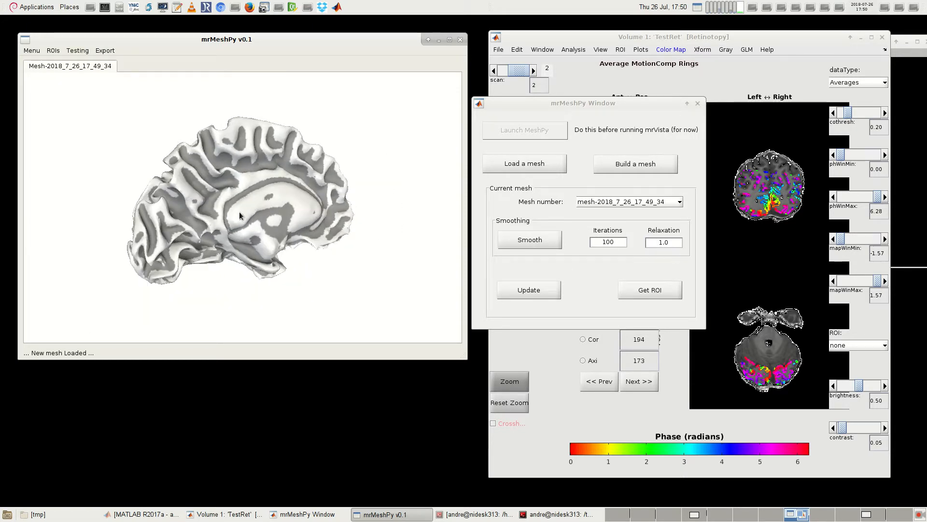
# Step: Smooth the loaded left-hemisphere mesh with 10 iterations
pyautogui.doubleClick(617, 242)
pyautogui.write('10')
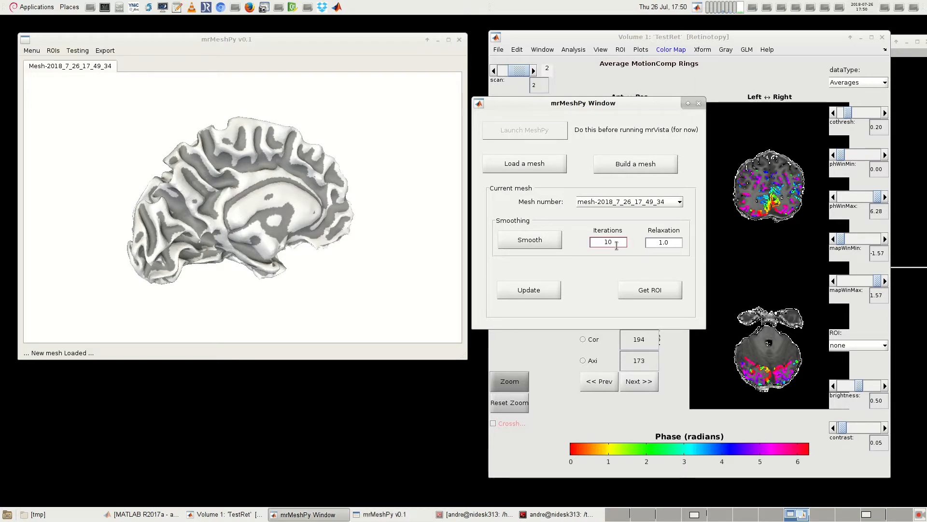
pyautogui.click(528, 242)
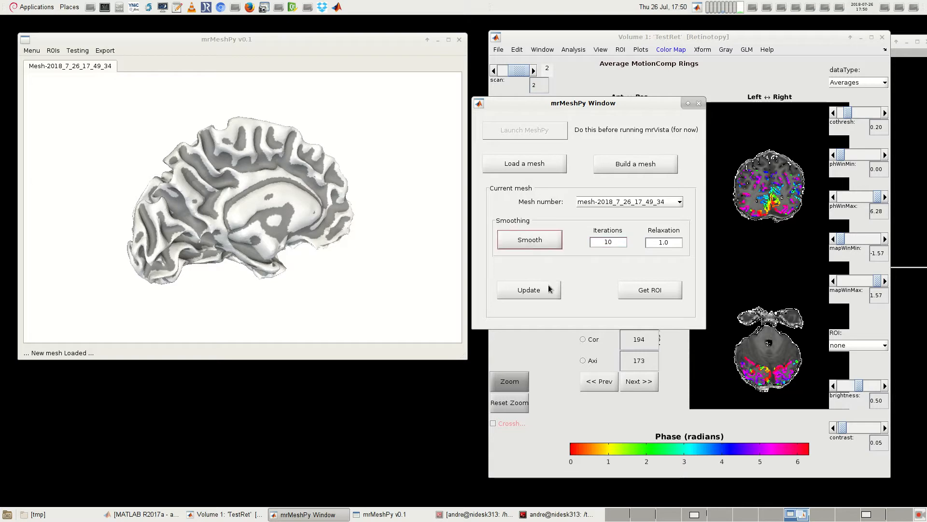
pyautogui.moveTo(257, 247); pyautogui.dragTo(272, 230)
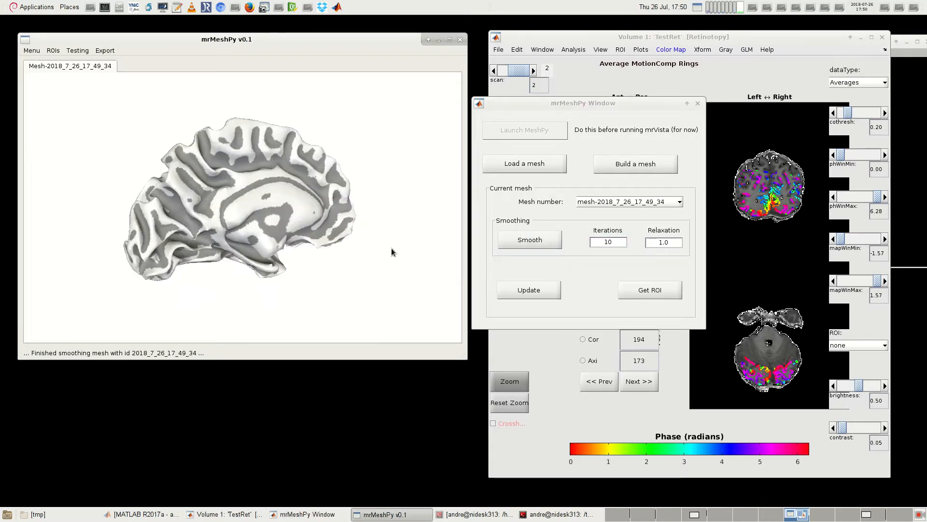
# Step: Set the smoothing iterations to 0 and apply this to return the mesh to its unsmoothed shape
pyautogui.click(624, 243)
pyautogui.write('0')
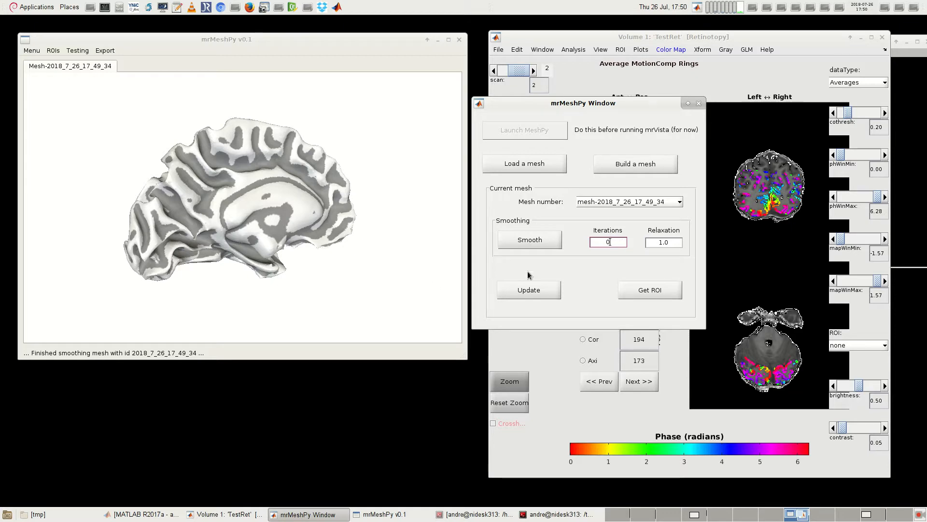
pyautogui.moveTo(282, 238); pyautogui.dragTo(263, 223)
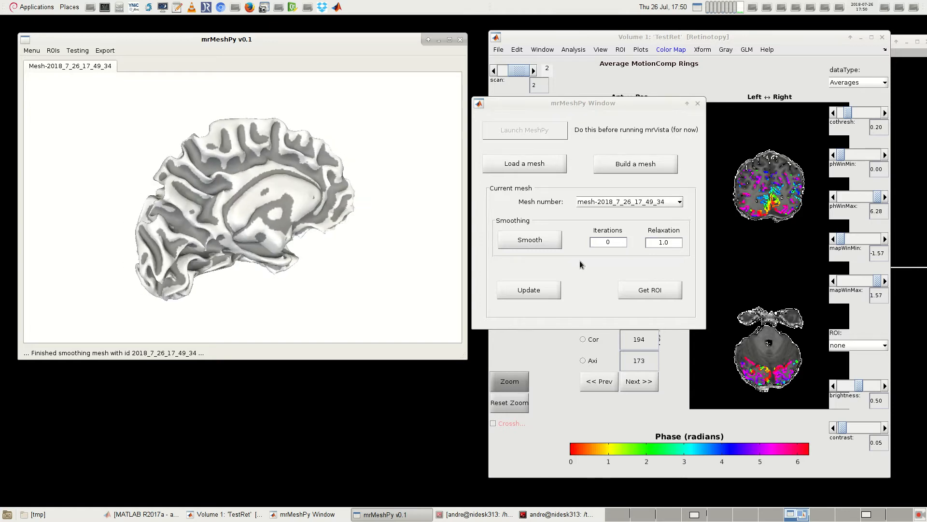
# Step: Smooth the left-hemisphere mesh with 100 iterations and enlarge its medial view
pyautogui.click(604, 241)
pyautogui.doubleClick(608, 242)
pyautogui.moveTo(253, 236); pyautogui.dragTo(268, 221)
pyautogui.click(583, 244)
pyautogui.write('100')
pyautogui.click(541, 239)
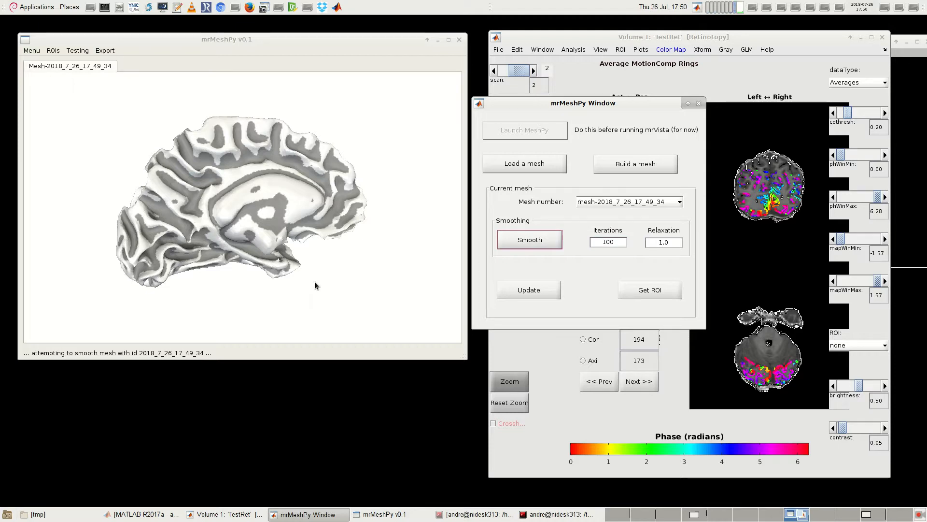
pyautogui.moveTo(233, 220)
pyautogui.mouseDown()
pyautogui.moveTo(265, 225)
pyautogui.moveTo(184, 213)
pyautogui.moveTo(192, 225)
pyautogui.moveTo(230, 225)
pyautogui.mouseUp()
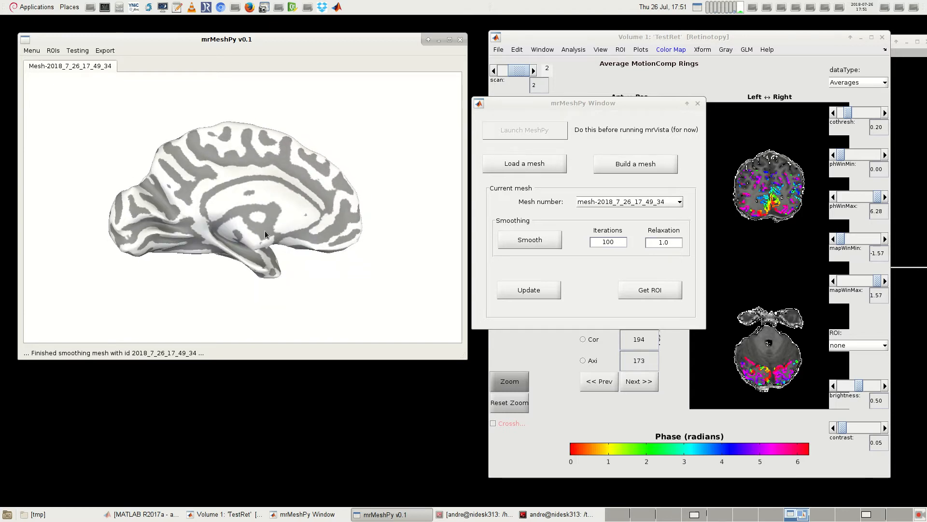
pyautogui.scroll(5, 280, 215)
pyautogui.scroll(-3, 201, 222)
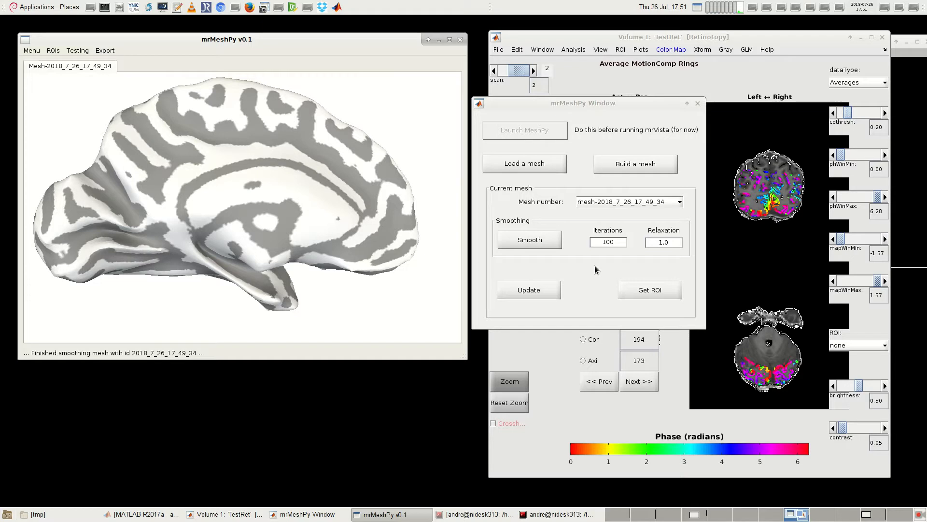
# Step: Update the smoothed mesh with the Average MotionComp Rings phase data from the Volume 1 window
pyautogui.click(696, 91)
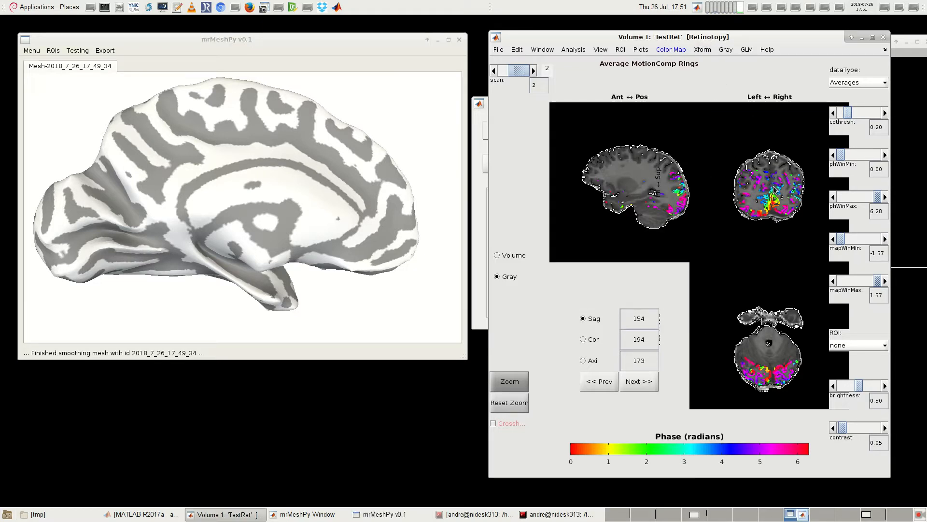
pyautogui.click(478, 234)
pyautogui.moveTo(590, 111); pyautogui.dragTo(602, 106)
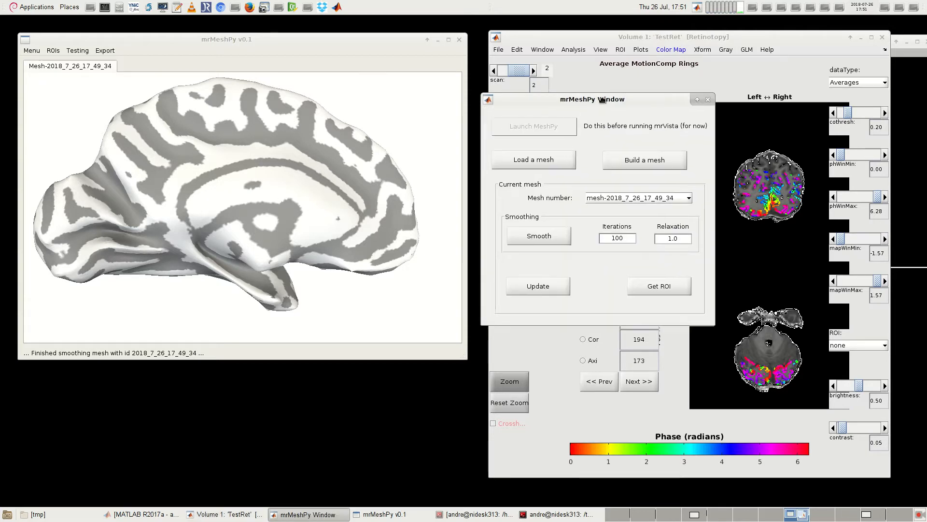
pyautogui.click(550, 286)
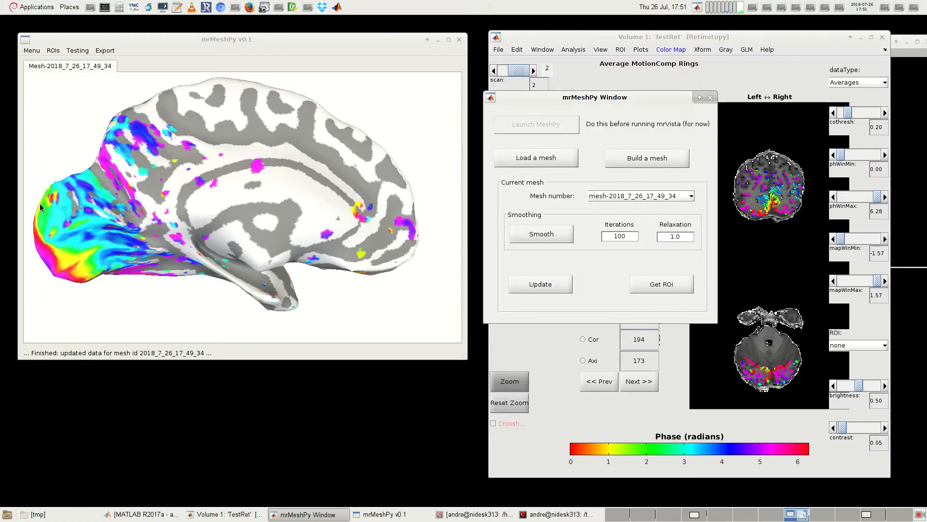
pyautogui.moveTo(221, 295); pyautogui.dragTo(201, 283)
pyautogui.scroll(2, 230, 295)
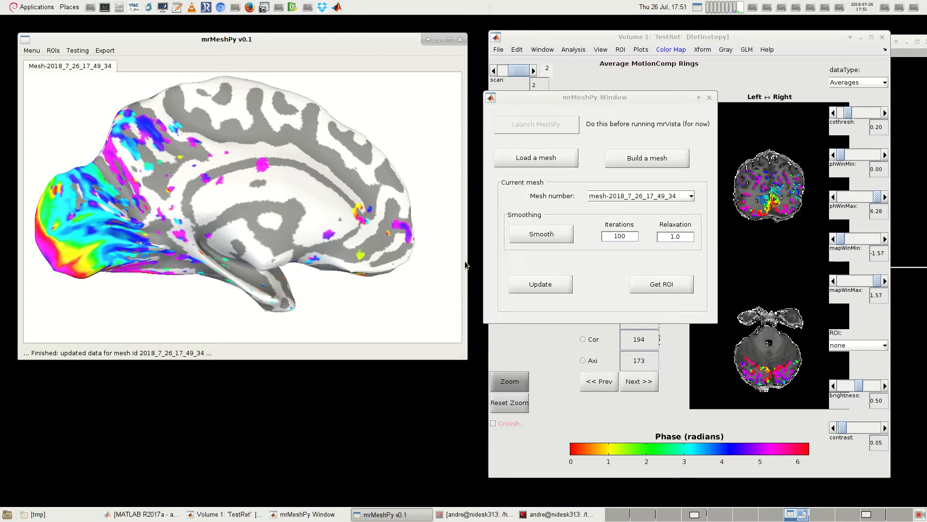
# Step: Set the cothresh value to 0.40 for the rings data and update the mesh overlay with it
pyautogui.click(749, 36)
pyautogui.click(871, 114)
pyautogui.click(870, 113)
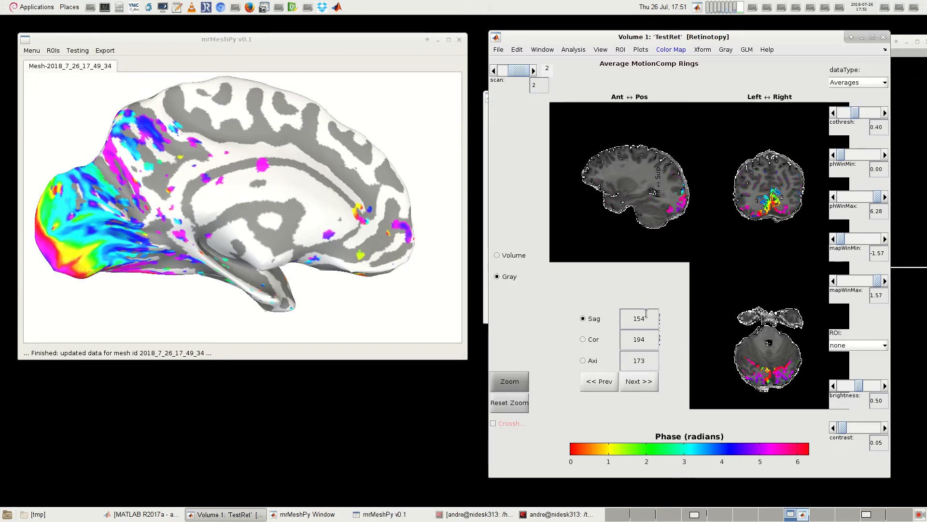
pyautogui.click(487, 268)
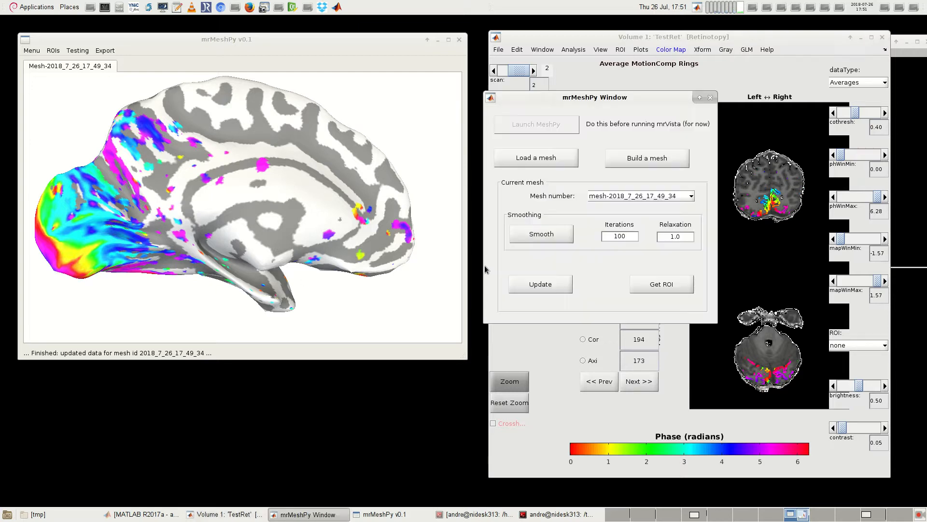
pyautogui.moveTo(536, 103); pyautogui.dragTo(421, 137)
pyautogui.click(442, 318)
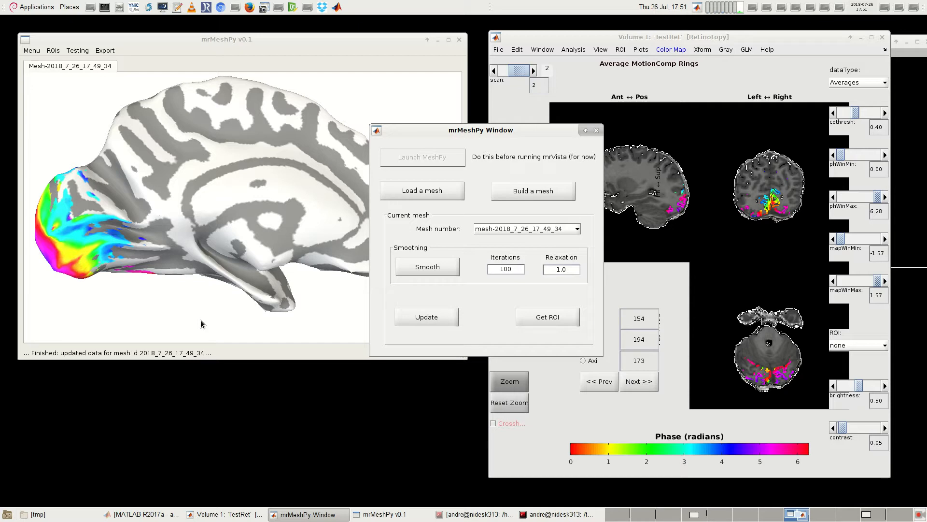
pyautogui.moveTo(501, 131); pyautogui.dragTo(351, 262)
pyautogui.moveTo(175, 264); pyautogui.dragTo(185, 281)
# Step: Switch the Volume 1 data to scan 1, Average MotionComp Wedges, and update the mesh with it
pyautogui.click(494, 71)
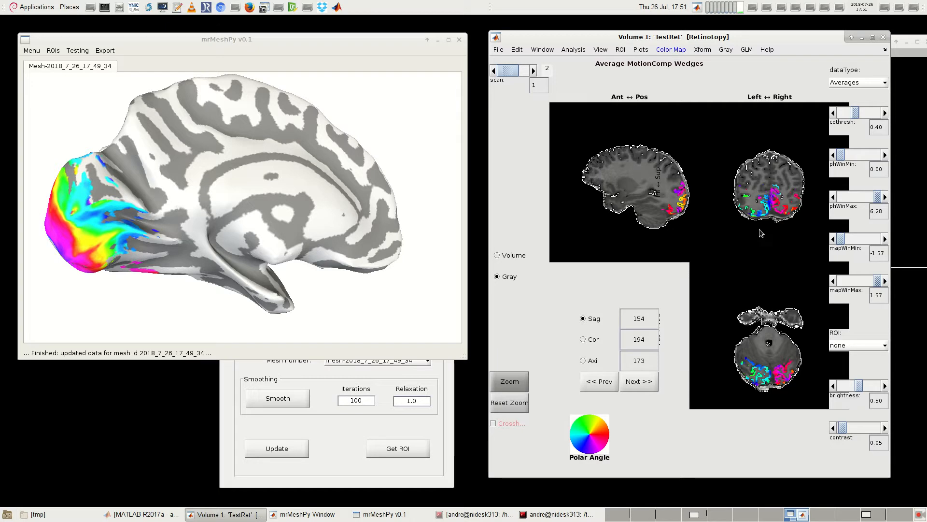
pyautogui.click(278, 450)
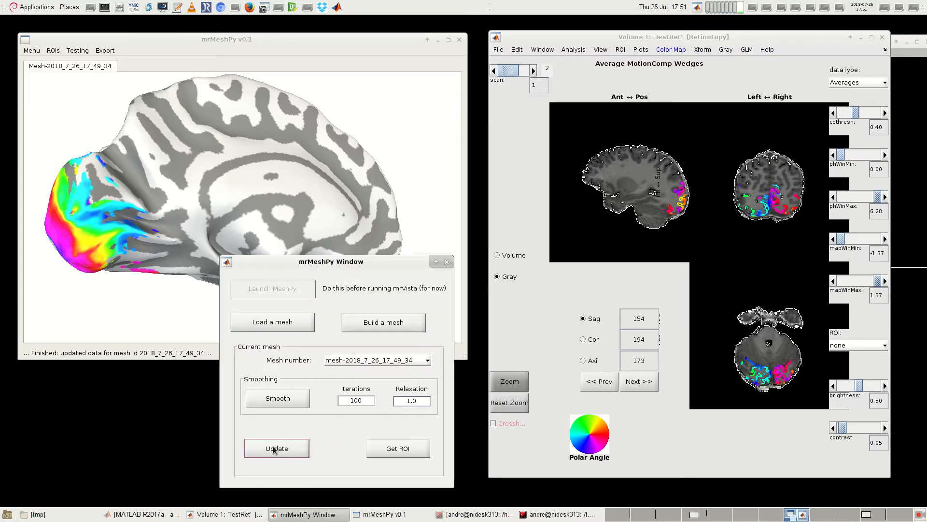
pyautogui.moveTo(124, 259)
pyautogui.mouseDown()
pyautogui.moveTo(251, 264)
pyautogui.moveTo(139, 269)
pyautogui.mouseUp()
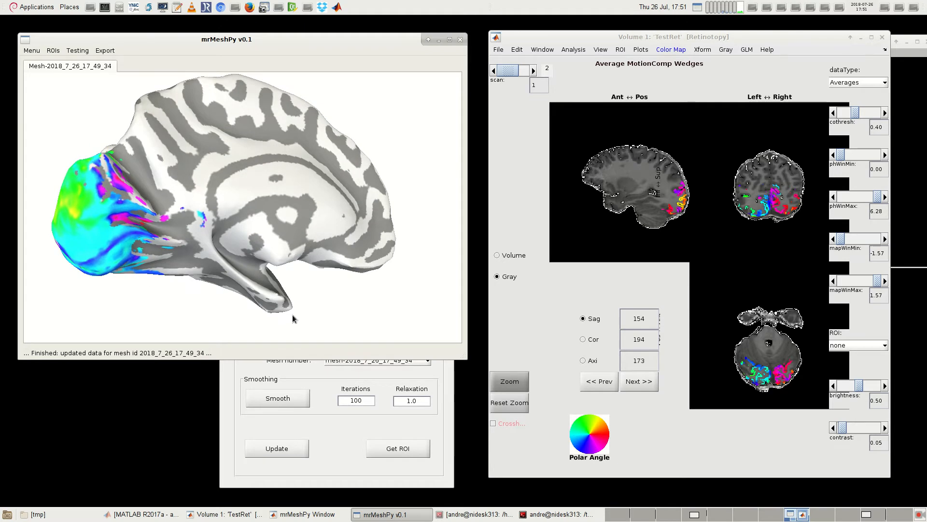
# Step: Load the right-hemisphere mesh file Right_Hemi_140115.mat from the Anatomy folder
pyautogui.scroll(-3, 297, 321)
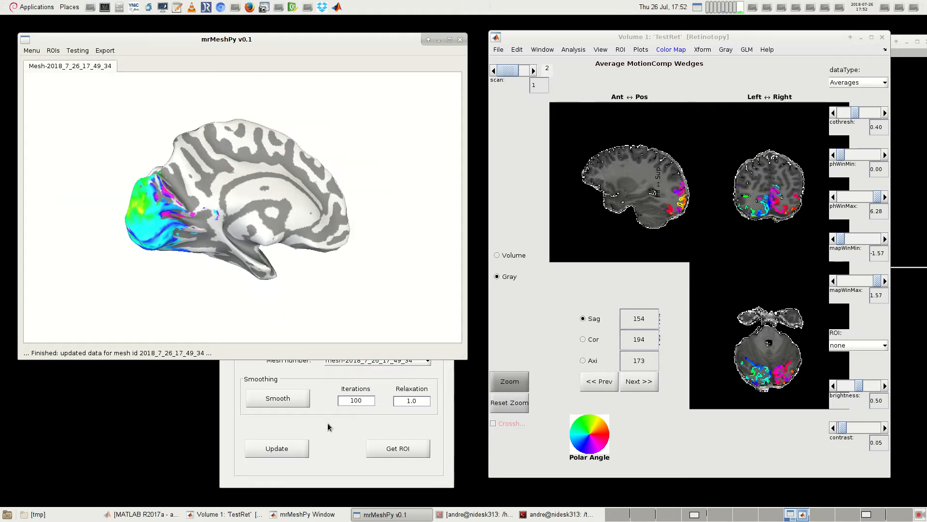
pyautogui.click(321, 433)
pyautogui.click(273, 322)
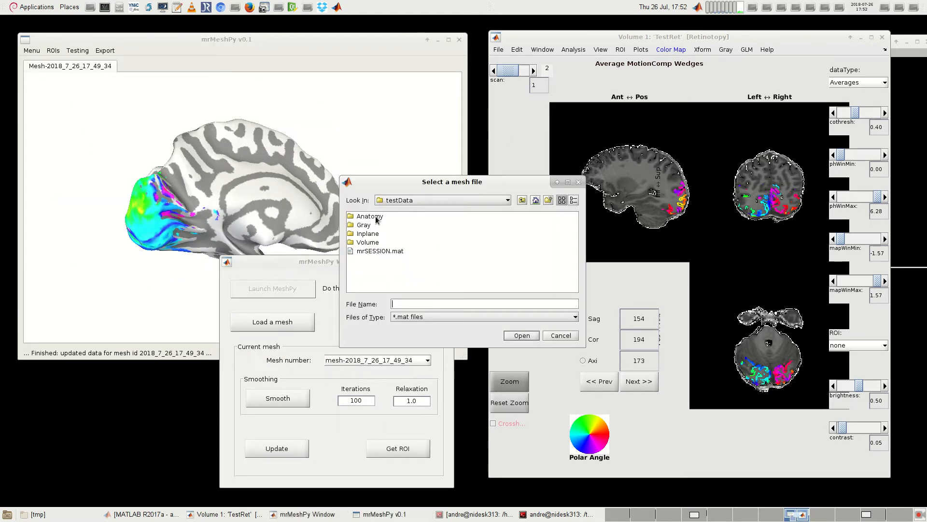
pyautogui.doubleClick(369, 217)
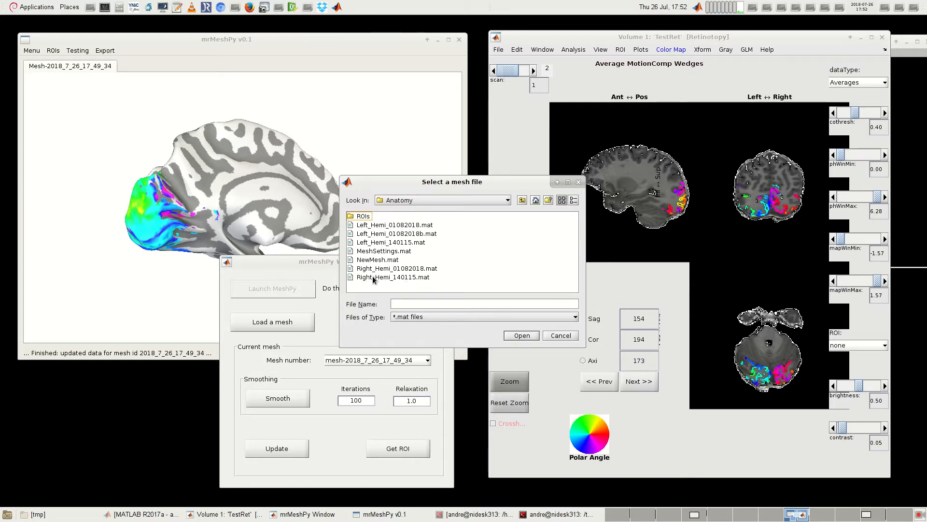
pyautogui.click(412, 279)
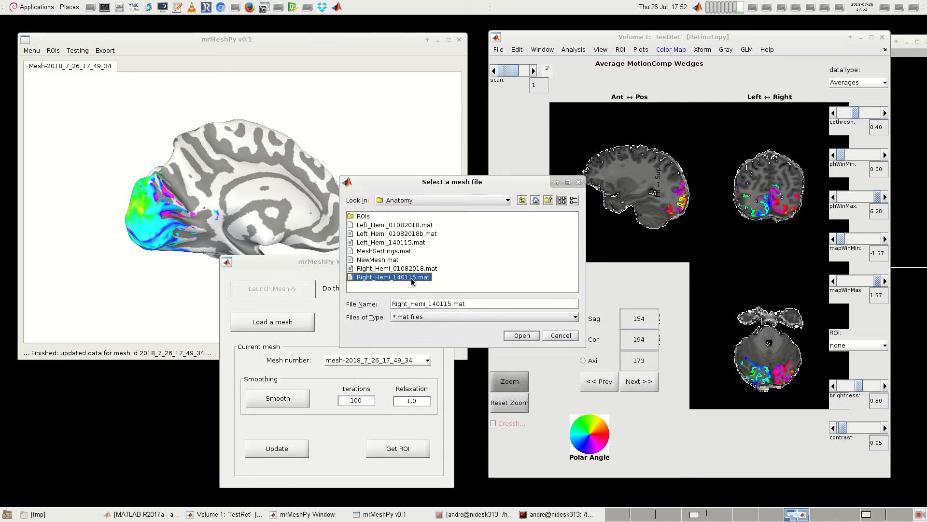
pyautogui.click(527, 339)
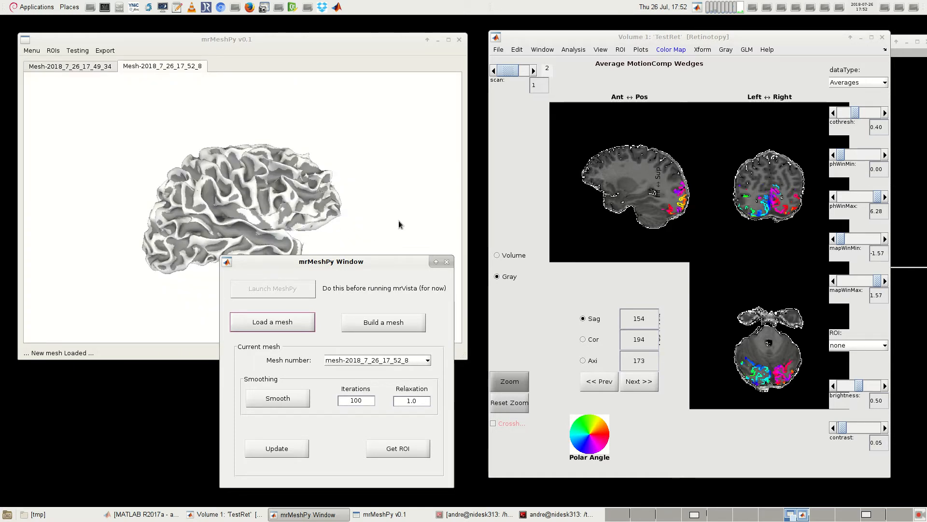
# Step: Turn the newly loaded right-hemisphere mesh to its medial view and enlarge it slightly
pyautogui.click(235, 47)
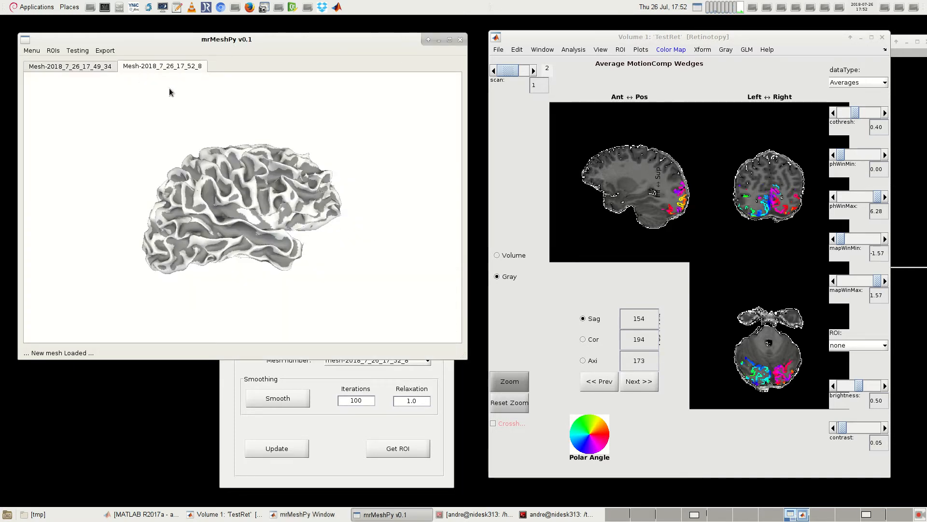
pyautogui.moveTo(425, 256); pyautogui.dragTo(61, 203)
pyautogui.click(75, 69)
pyautogui.click(137, 68)
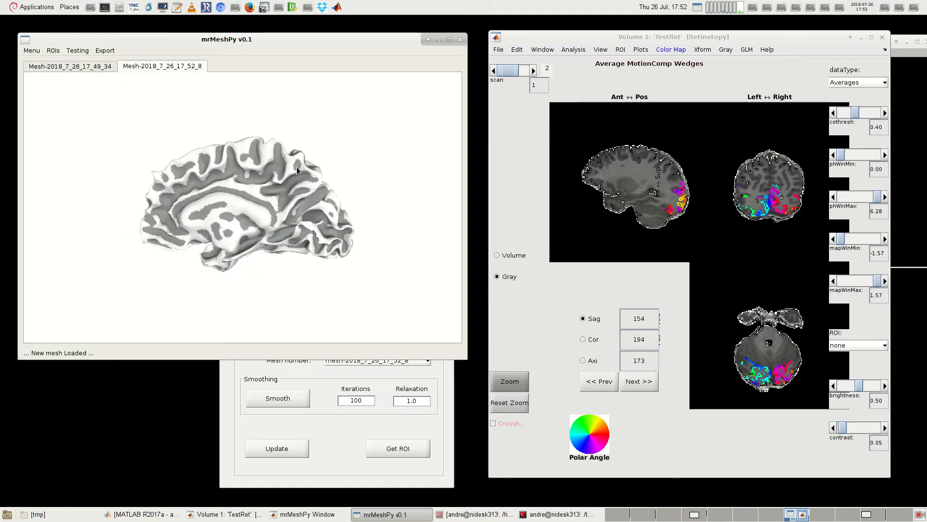
pyautogui.scroll(3, 270, 185)
pyautogui.scroll(-2, 216, 124)
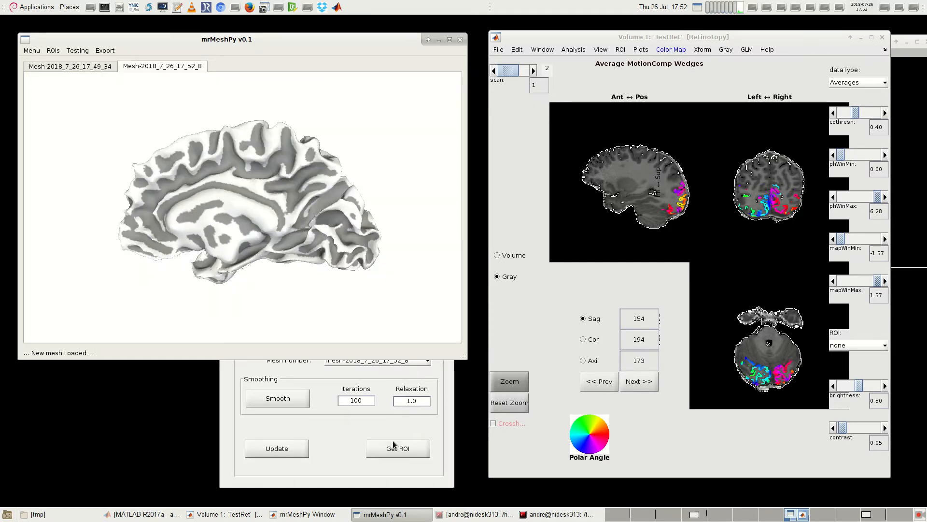
# Step: Make mesh-2018_7_26_17_52_8 the current mesh and smooth it with 100 iterations and relaxation 1.0
pyautogui.click(395, 436)
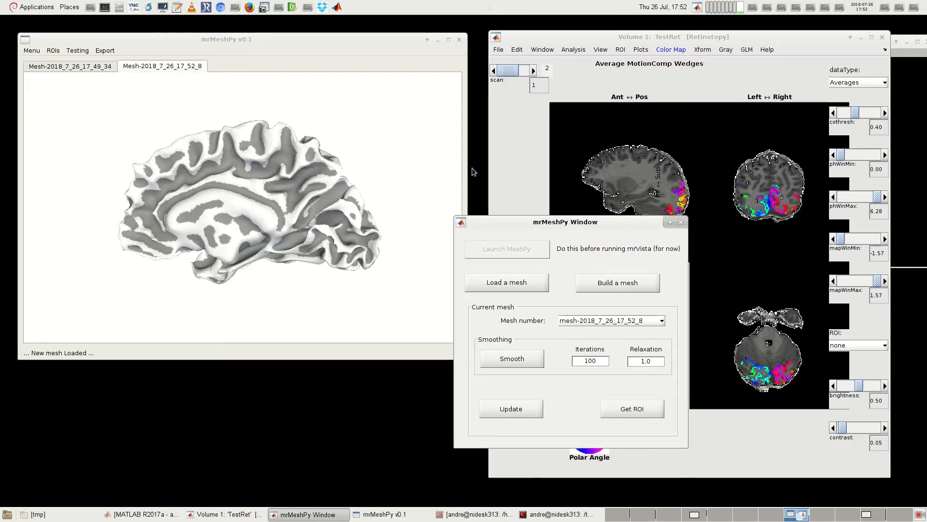
pyautogui.click(585, 321)
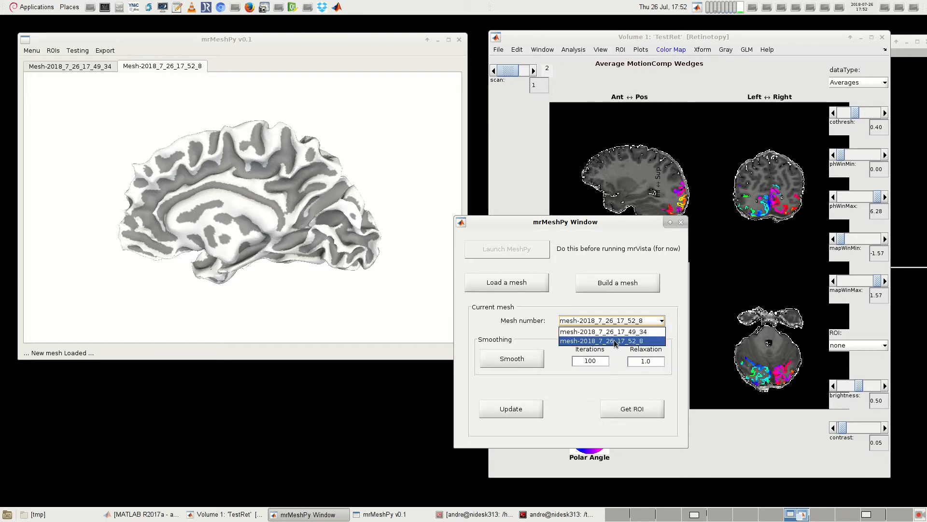
pyautogui.click(640, 341)
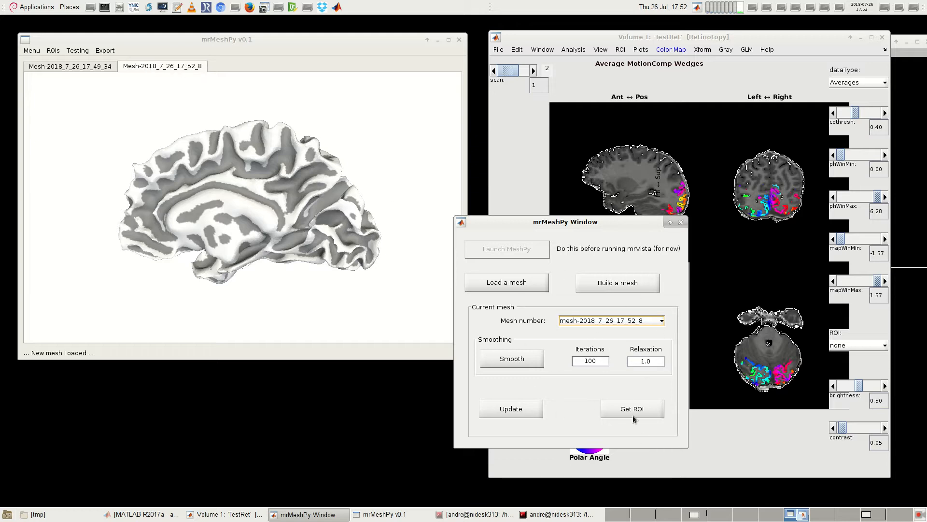
pyautogui.click(624, 323)
pyautogui.click(625, 340)
pyautogui.click(514, 362)
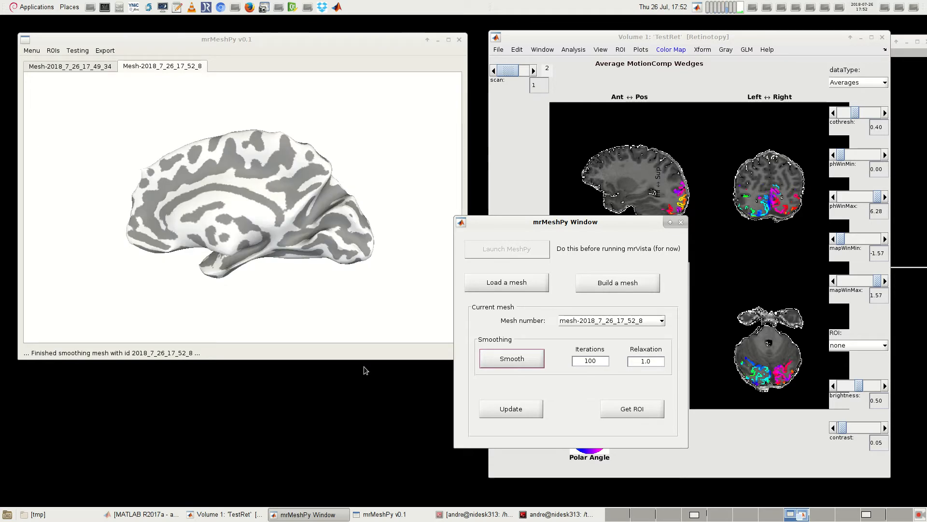
# Step: Update the smoothed right-hemisphere mesh with the Average MotionComp Wedges data and turn it to inspect the overlay
pyautogui.click(520, 414)
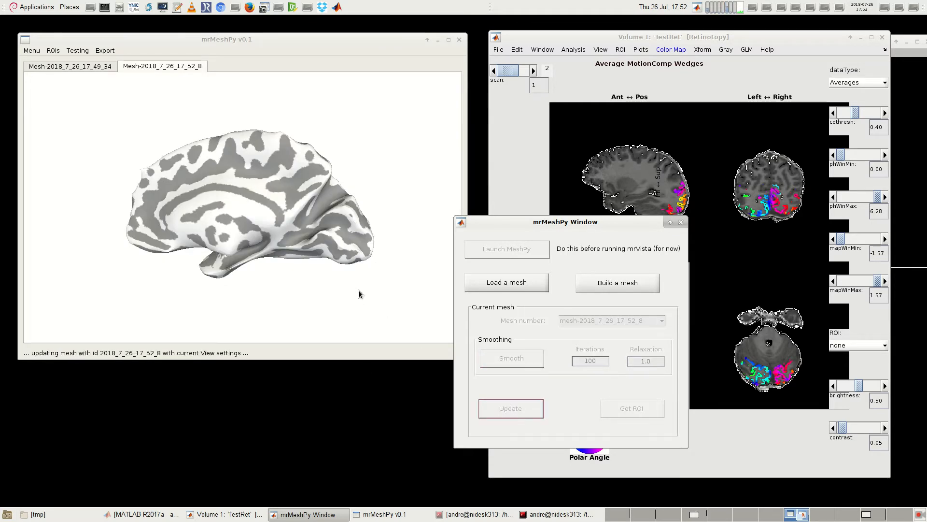
pyautogui.scroll(4, 404, 286)
pyautogui.scroll(-2, 404, 287)
pyautogui.moveTo(419, 319); pyautogui.dragTo(340, 282)
pyautogui.scroll(2, 390, 299)
pyautogui.scroll(2, 391, 302)
pyautogui.scroll(-4, 346, 291)
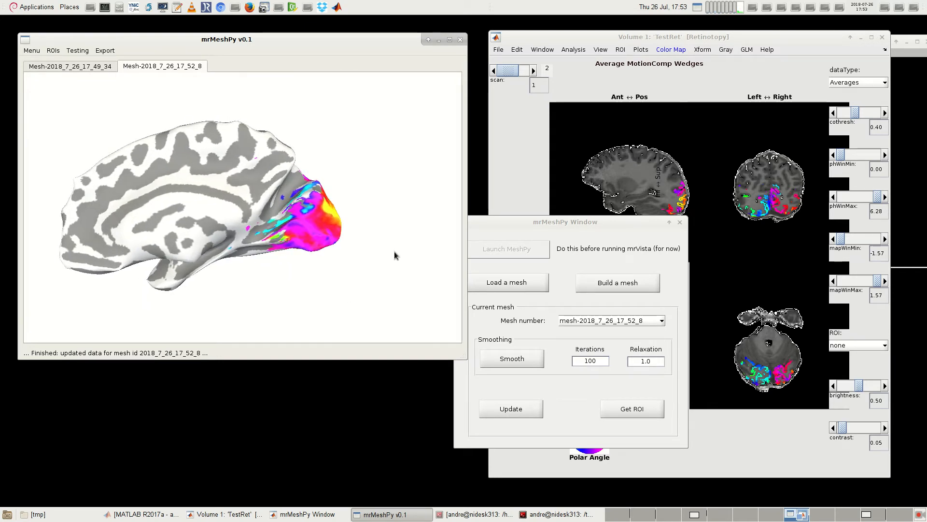
# Step: Review the mesh smoothing and update messages in the terminal and the MATLAB Command Window, and return to the mesh viewer
pyautogui.moveTo(548, 222); pyautogui.dragTo(569, 185)
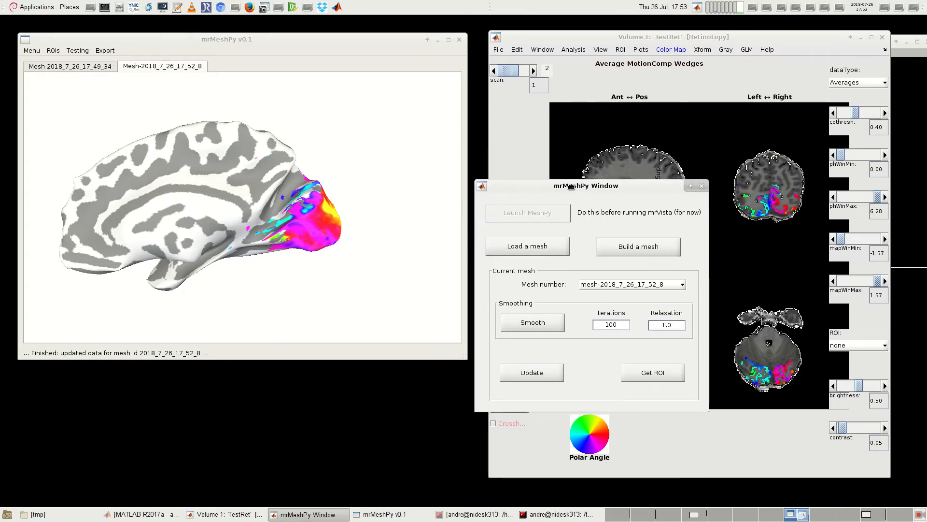
pyautogui.click(912, 95)
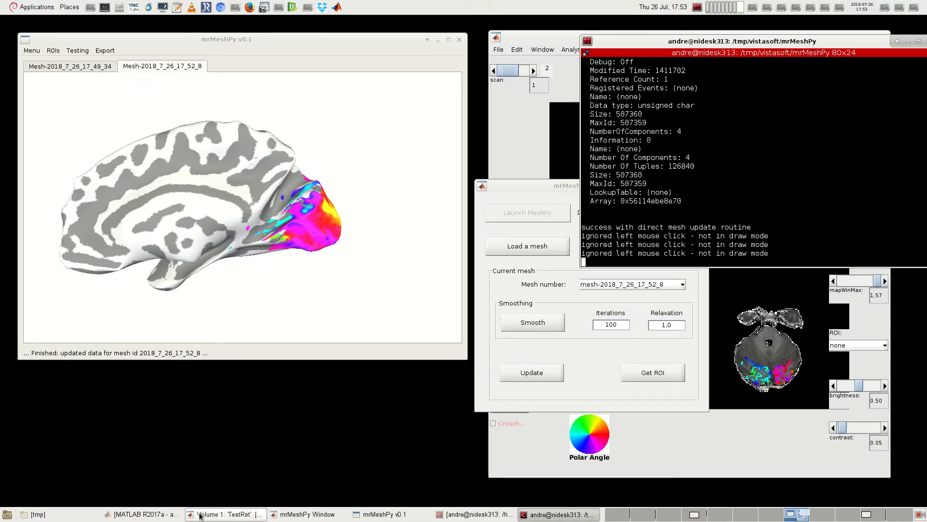
pyautogui.click(153, 514)
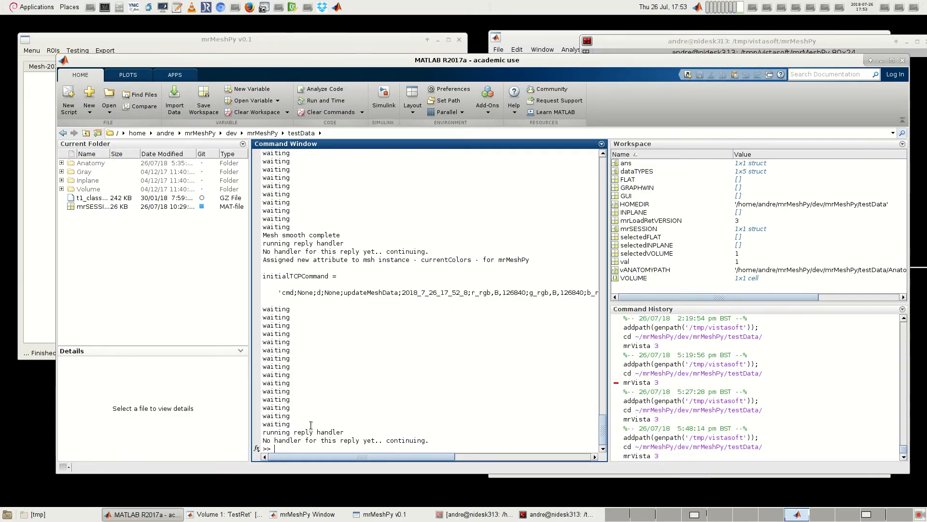
pyautogui.scroll(10, 321, 404)
pyautogui.scroll(-10, 334, 378)
pyautogui.scroll(-10, 367, 297)
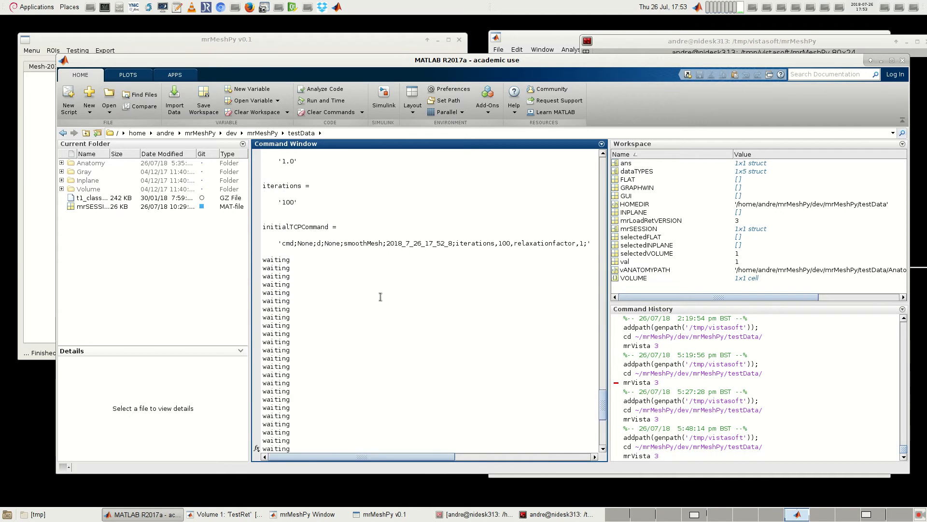
pyautogui.scroll(-10, 381, 296)
pyautogui.click(693, 42)
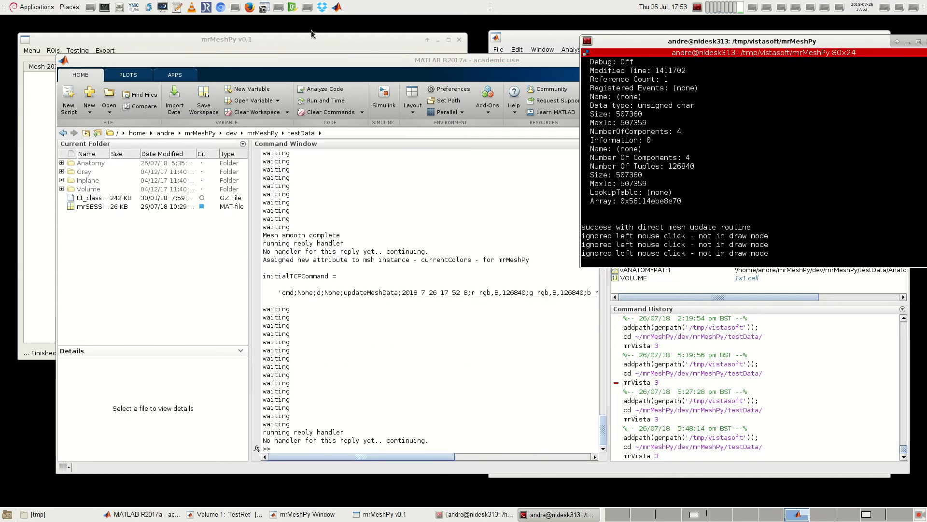
pyautogui.click(559, 36)
pyautogui.click(409, 38)
# Step: Examine the polar-angle overlay on the right hemisphere's posterior end from a closer, rotated view
pyautogui.moveTo(372, 328); pyautogui.dragTo(333, 294)
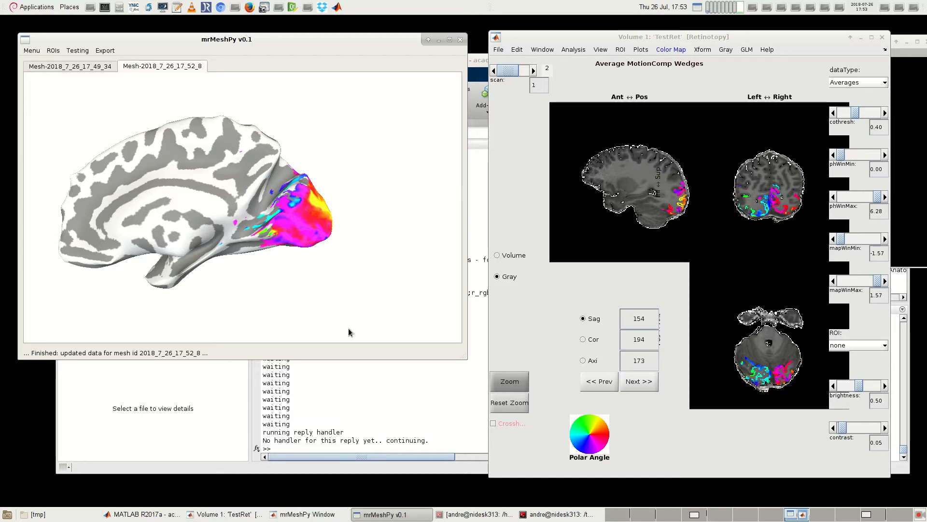
pyautogui.scroll(2, 352, 332)
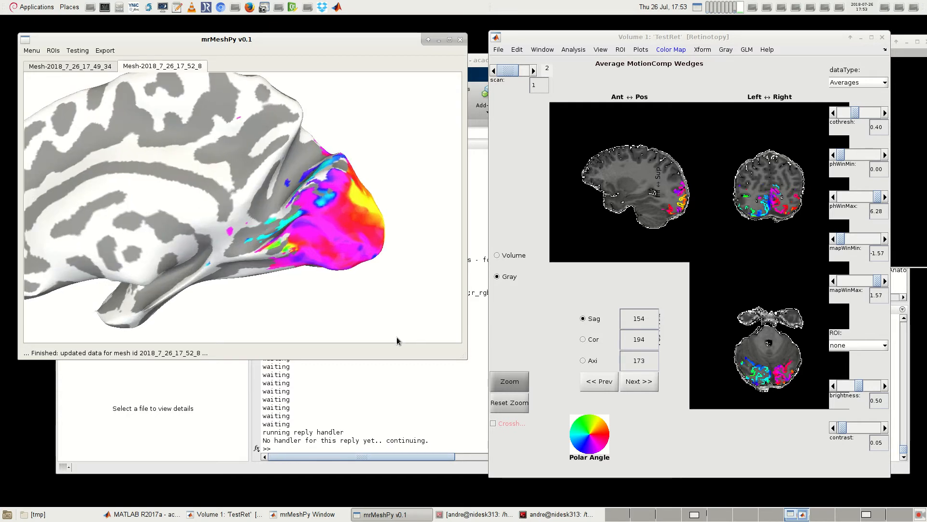
pyautogui.scroll(2, 358, 332)
pyautogui.moveTo(358, 332); pyautogui.dragTo(311, 335)
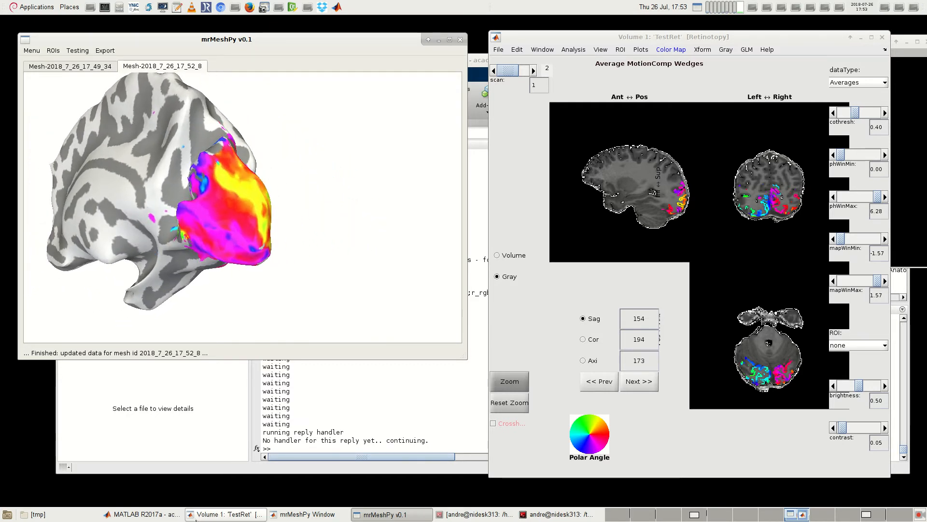
# Step: Bring the mrMeshPy Window forward and minimise the main MATLAB window
pyautogui.click(143, 513)
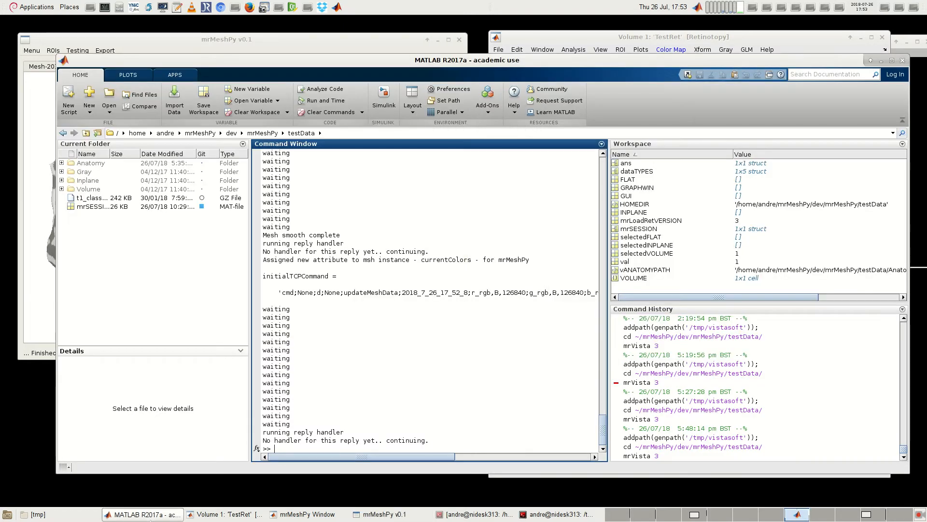
pyautogui.click(206, 514)
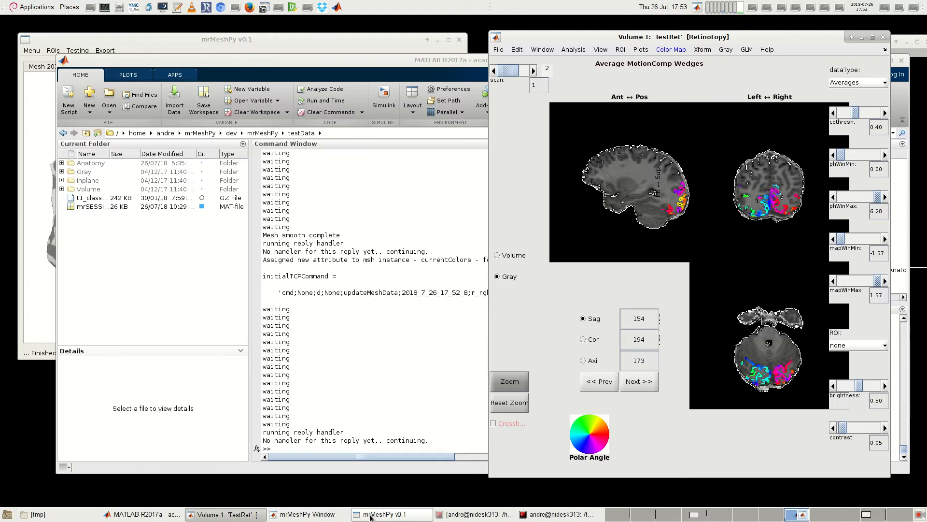
pyautogui.click(292, 514)
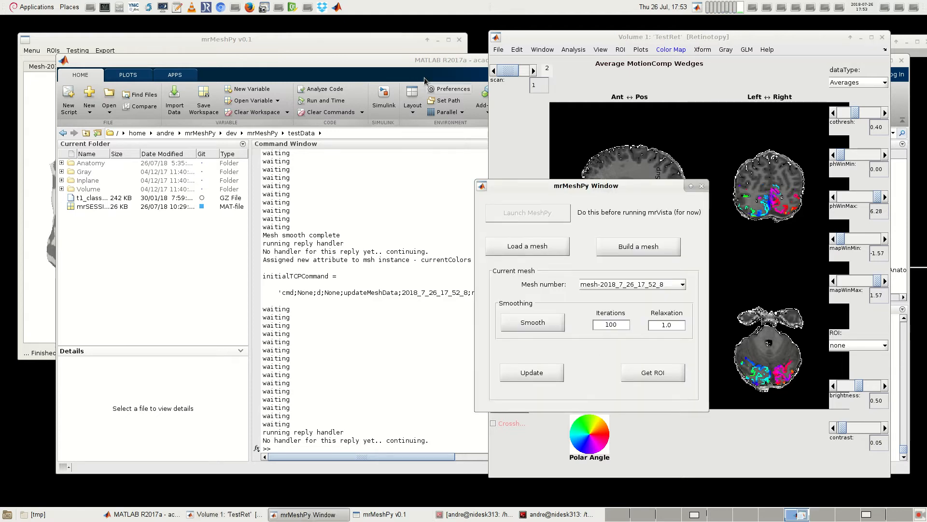
pyautogui.click(431, 58)
pyautogui.click(882, 61)
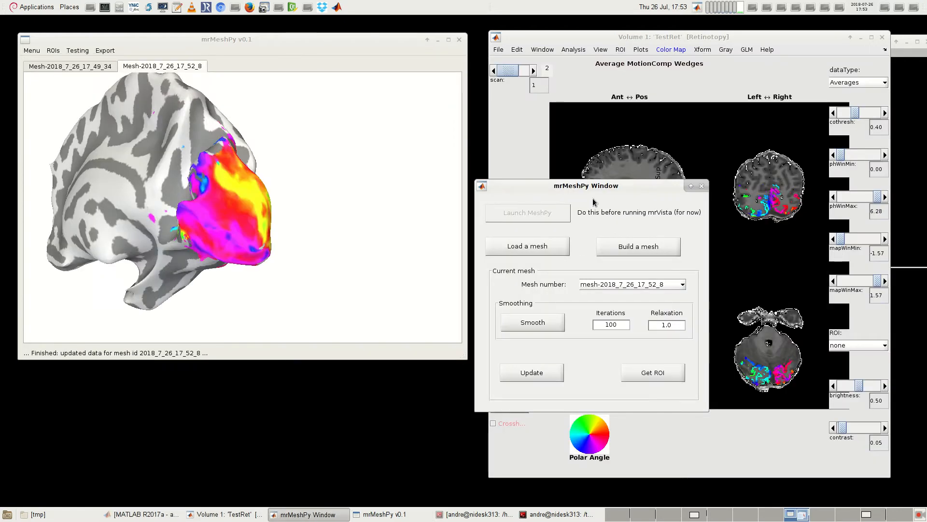
# Step: Start building a right-hemisphere mesh named rightSmooth with 0 gray layers and hemisphere value 2
pyautogui.click(526, 208)
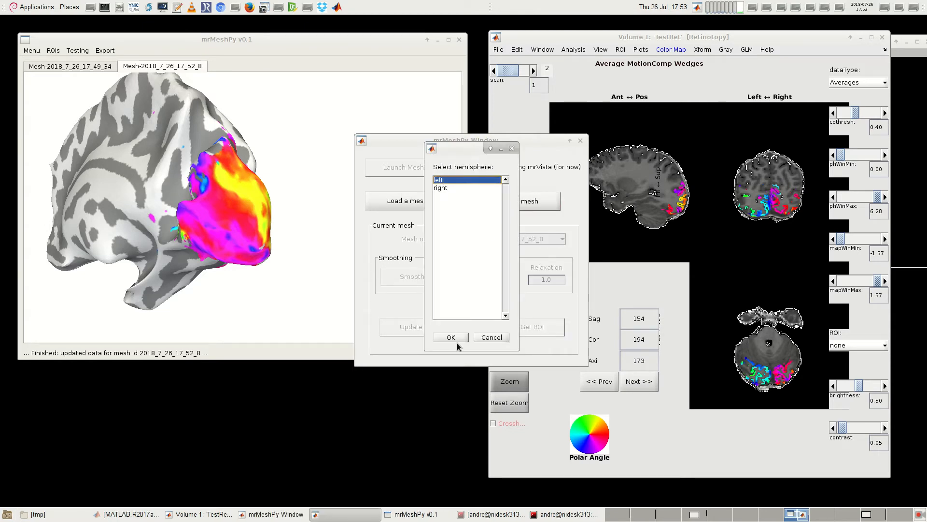
pyautogui.click(447, 188)
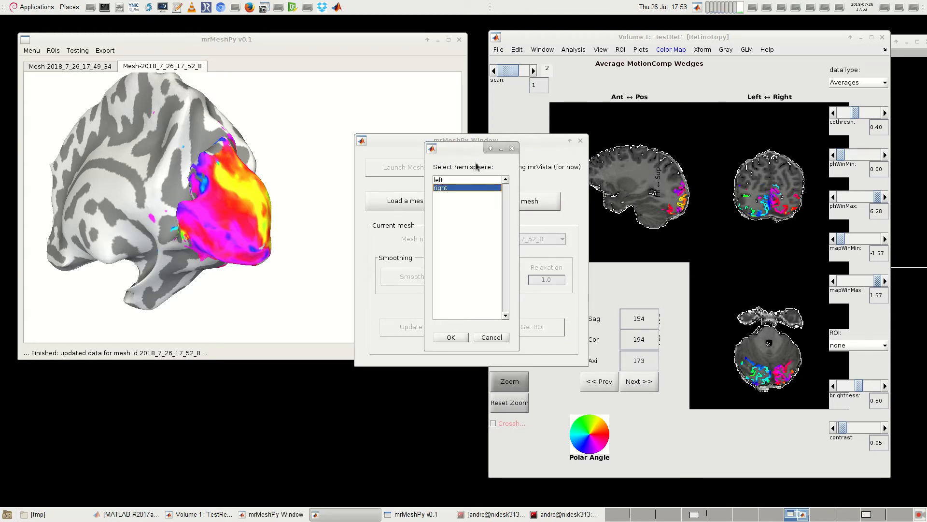
pyautogui.moveTo(468, 149); pyautogui.dragTo(363, 219)
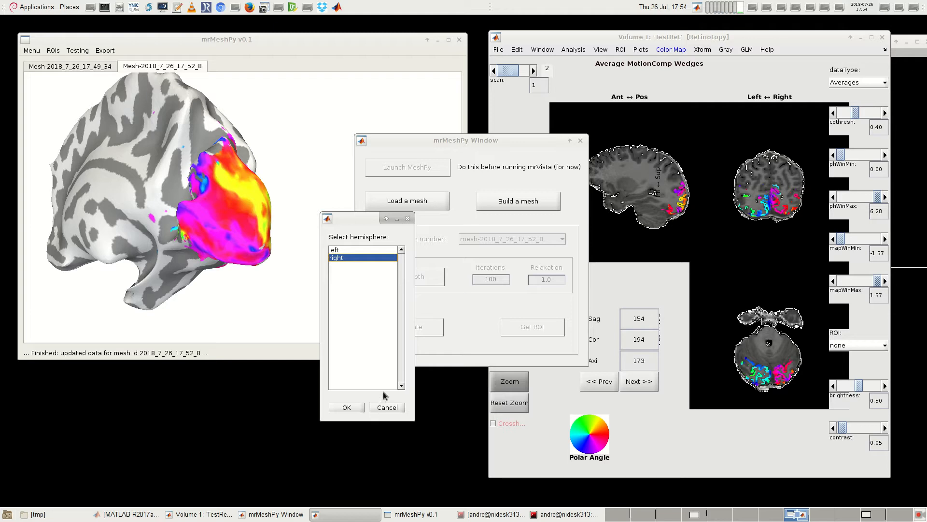
pyautogui.click(347, 408)
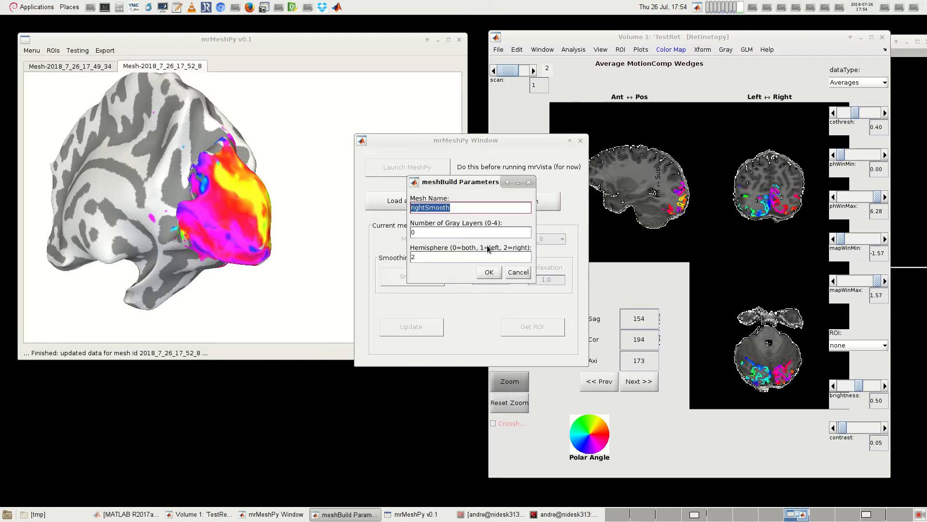
pyautogui.moveTo(455, 186); pyautogui.dragTo(242, 235)
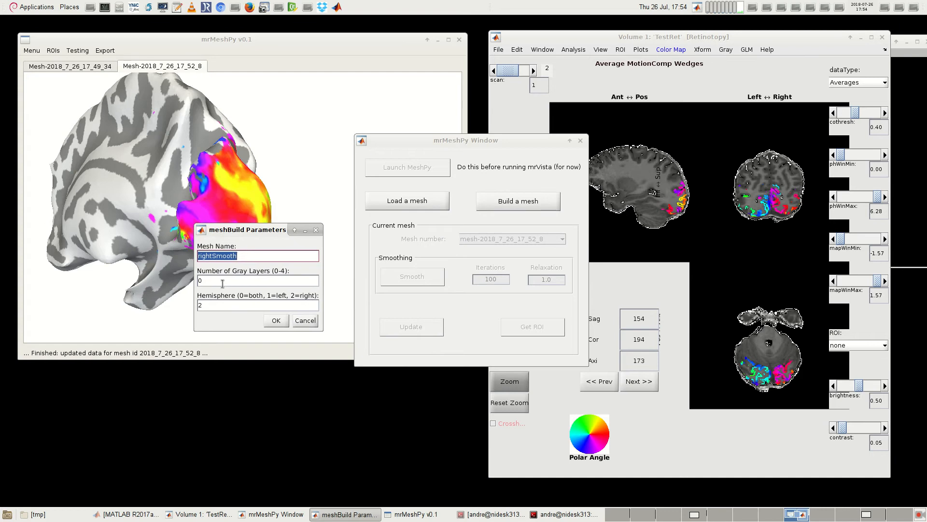
pyautogui.click(276, 321)
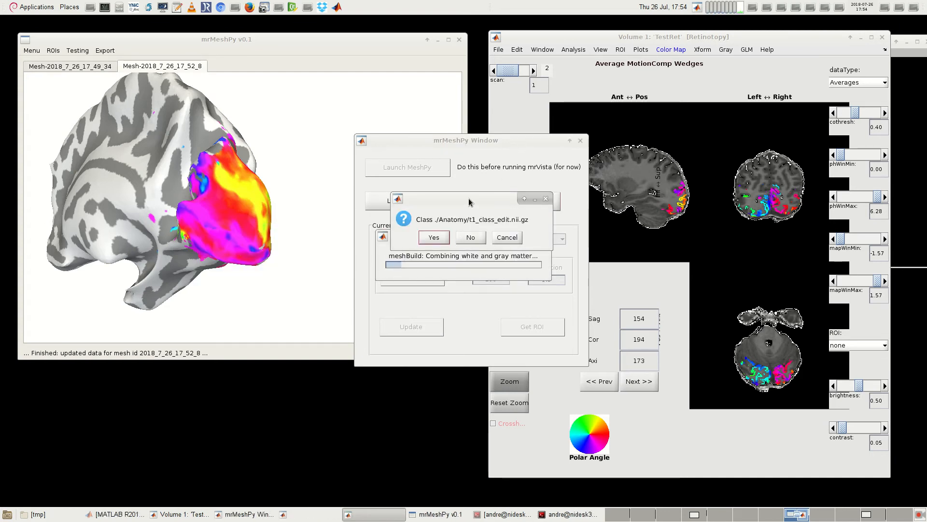
# Step: Accept ./Anatomy/t1_class_edit.nii.gz as the class file for the build and move the progress dialog and mrMeshPy Window aside
pyautogui.moveTo(466, 197); pyautogui.dragTo(244, 284)
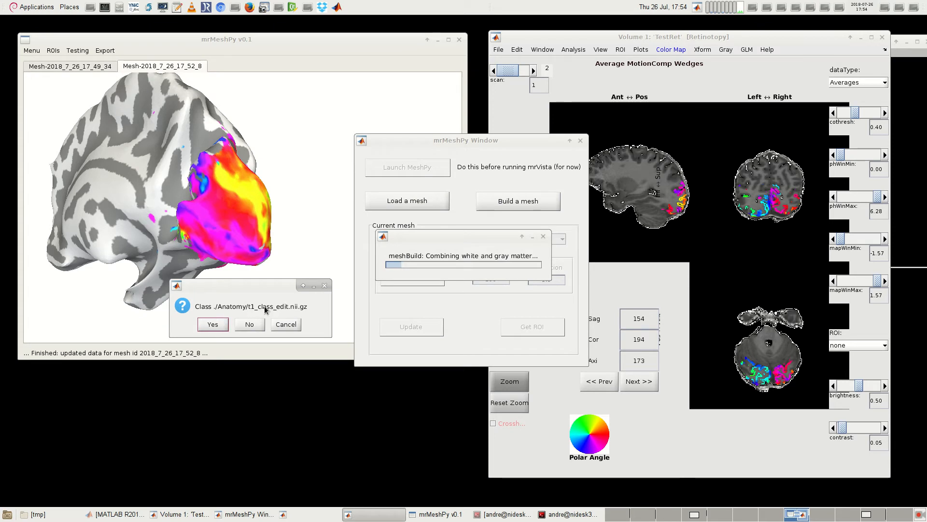
pyautogui.click(214, 324)
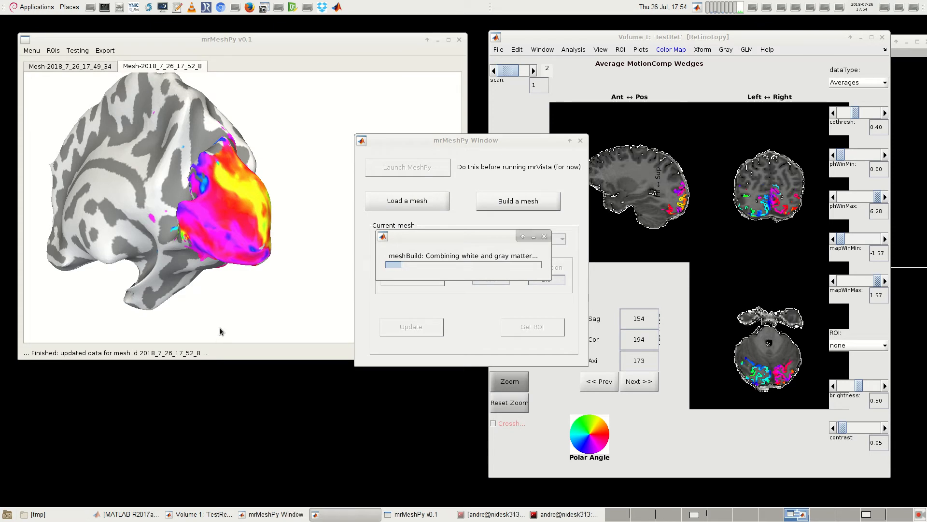
pyautogui.moveTo(460, 236); pyautogui.dragTo(468, 132)
pyautogui.moveTo(379, 144); pyautogui.dragTo(680, 270)
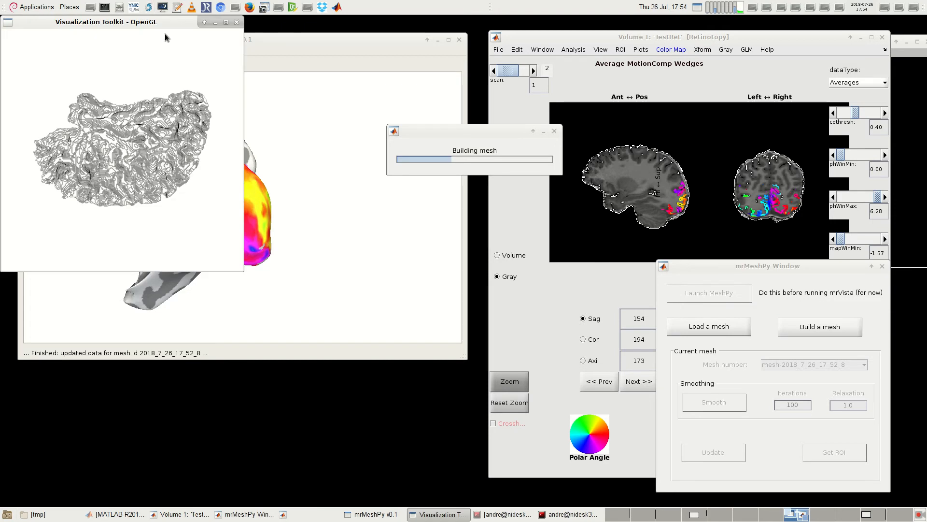
# Step: Move and enlarge the Visualization Toolkit preview, turn the raw mesh to a side view, and bring the mrMeshPy terminal forward
pyautogui.moveTo(168, 25); pyautogui.dragTo(277, 53)
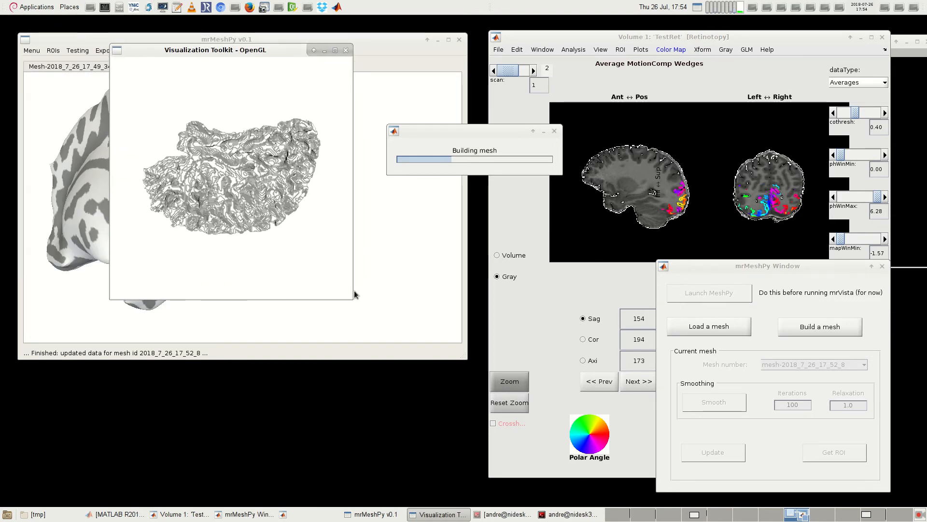
pyautogui.moveTo(351, 295); pyautogui.dragTo(461, 440)
pyautogui.moveTo(326, 183)
pyautogui.mouseDown()
pyautogui.moveTo(286, 329)
pyautogui.moveTo(296, 355)
pyautogui.moveTo(307, 297)
pyautogui.moveTo(283, 248)
pyautogui.moveTo(281, 258)
pyautogui.moveTo(245, 251)
pyautogui.moveTo(309, 275)
pyautogui.mouseUp()
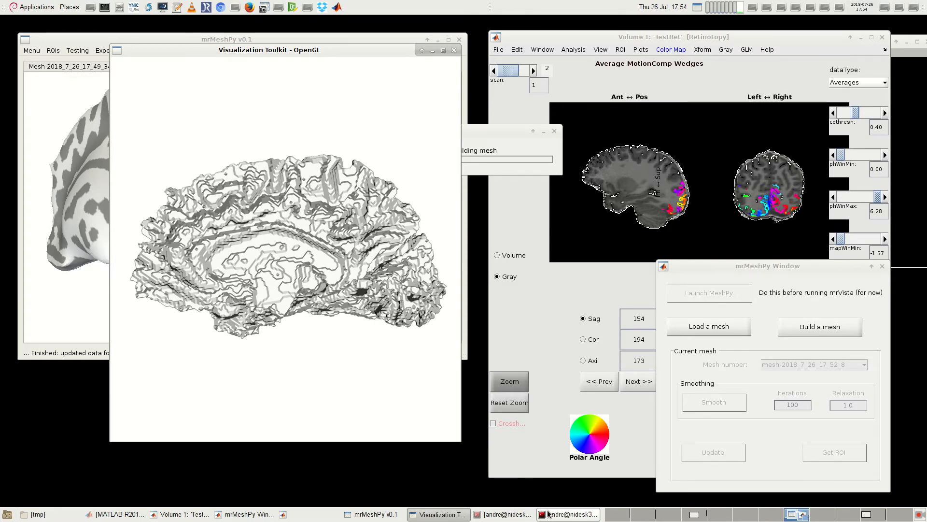
pyautogui.moveTo(389, 293); pyautogui.dragTo(309, 285)
pyautogui.click(568, 514)
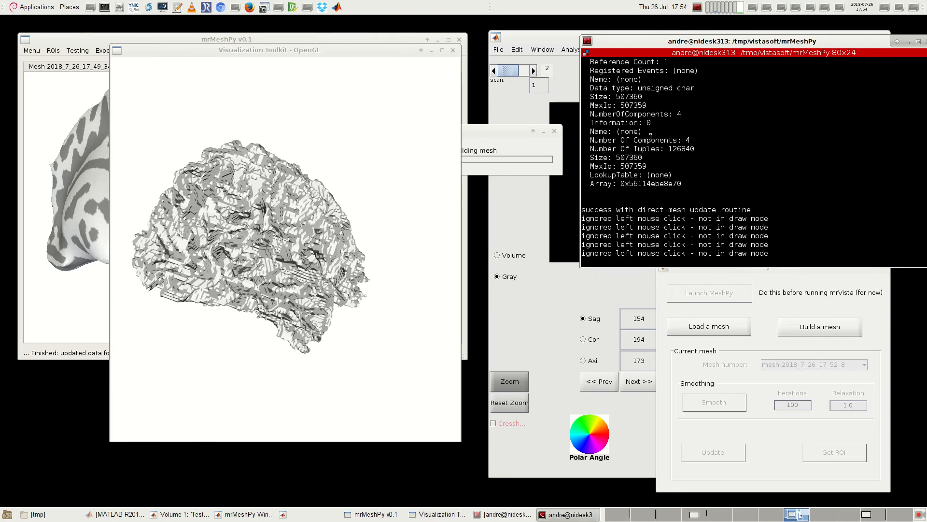
# Step: Inspect the raw unsmoothed mesh from several angles and zoom levels, and close its preview so the build continues
pyautogui.scroll(8, 674, 209)
pyautogui.scroll(-5, 655, 164)
pyautogui.moveTo(389, 304)
pyautogui.mouseDown()
pyautogui.moveTo(241, 246)
pyautogui.moveTo(299, 261)
pyautogui.mouseUp()
pyautogui.scroll(10, 298, 265)
pyautogui.moveTo(295, 269); pyautogui.dragTo(240, 262)
pyautogui.scroll(-5, 258, 239)
pyautogui.moveTo(241, 263); pyautogui.dragTo(296, 156)
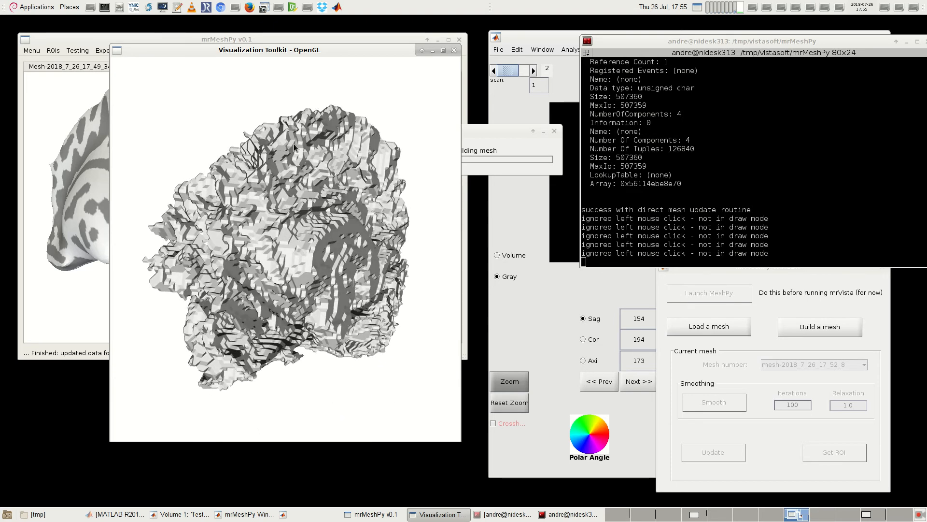
pyautogui.moveTo(246, 260)
pyautogui.mouseDown()
pyautogui.moveTo(224, 265)
pyautogui.moveTo(333, 244)
pyautogui.moveTo(338, 259)
pyautogui.moveTo(336, 245)
pyautogui.moveTo(282, 262)
pyautogui.moveTo(282, 275)
pyautogui.moveTo(280, 264)
pyautogui.moveTo(273, 273)
pyautogui.moveTo(347, 233)
pyautogui.mouseUp()
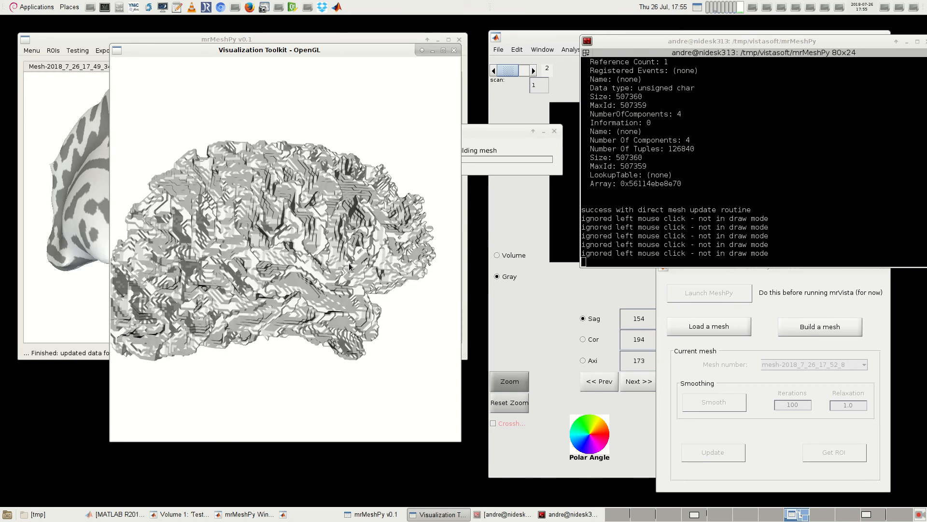
pyautogui.click(454, 50)
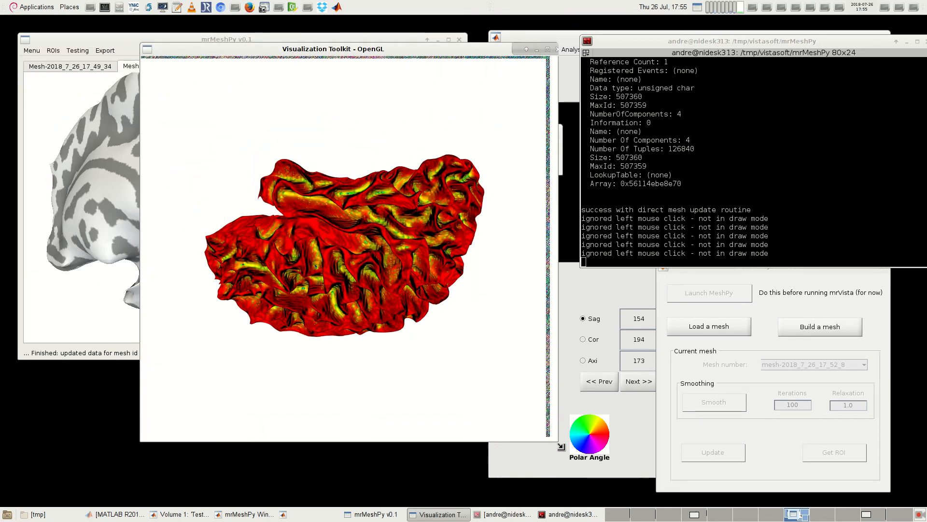
# Step: Inspect the smoothed, curvature-coloured mesh from the side and close its preview so the build continues
pyautogui.moveTo(381, 288); pyautogui.dragTo(334, 252)
pyautogui.scroll(-2, 335, 255)
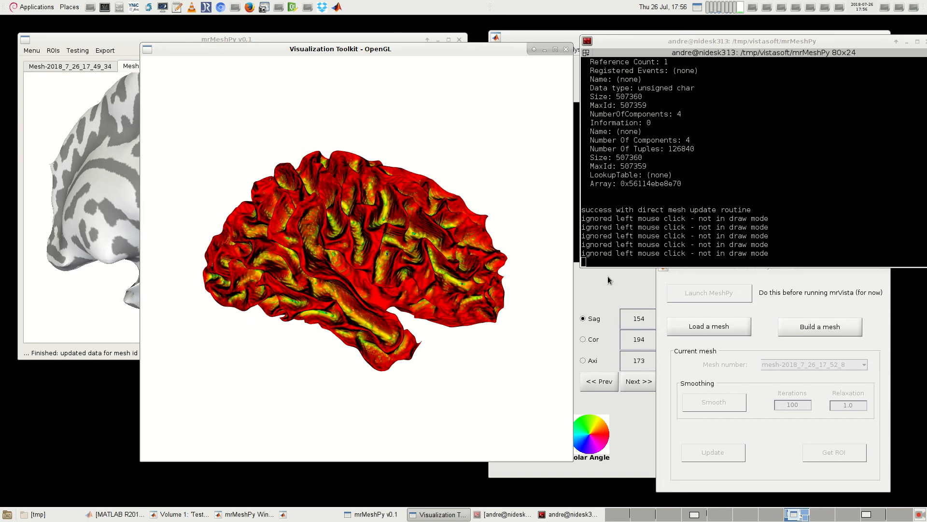
pyautogui.moveTo(489, 280); pyautogui.dragTo(403, 326)
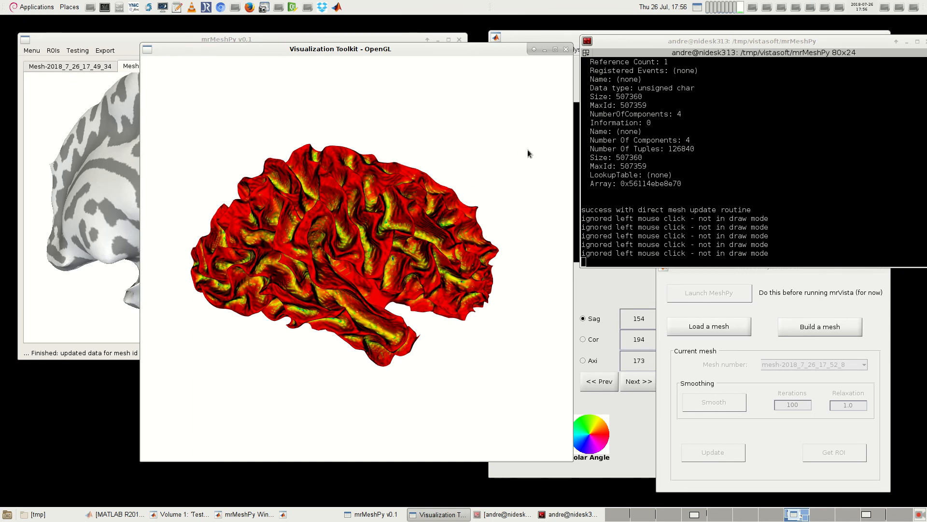
pyautogui.click(566, 49)
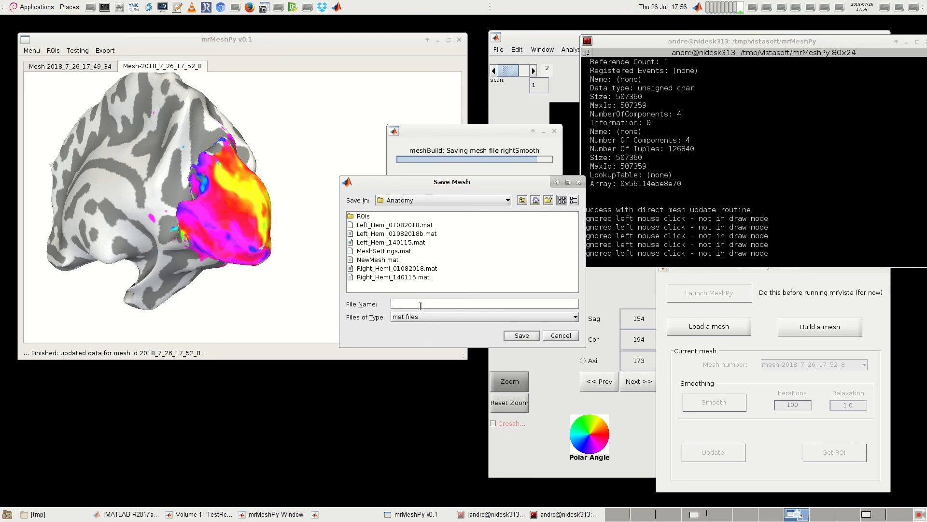
# Step: Save the mesh in the Anatomy folder under the NewMesh.mat name with a 2 added, and move the load prompt over the mesh viewer
pyautogui.click(384, 260)
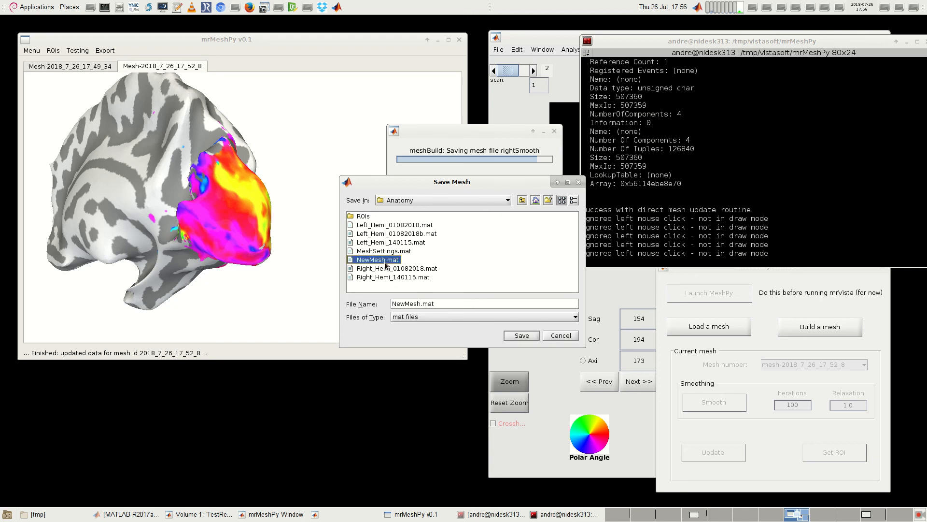
pyautogui.click(425, 303)
pyautogui.write('2')
pyautogui.click(527, 339)
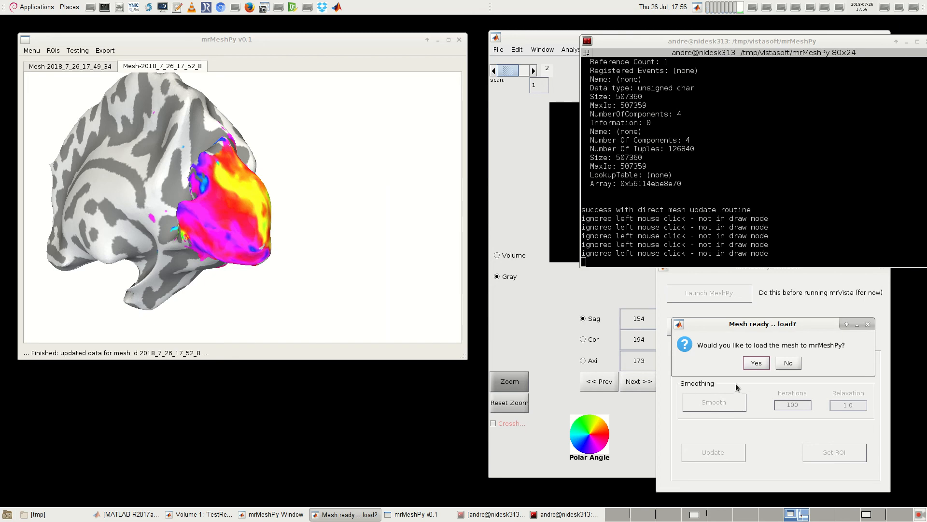
pyautogui.moveTo(756, 328); pyautogui.dragTo(391, 184)
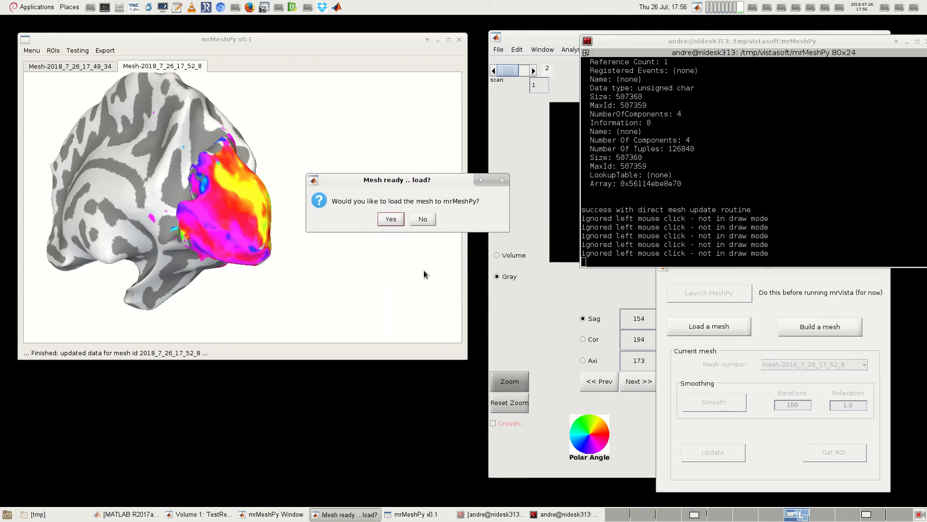